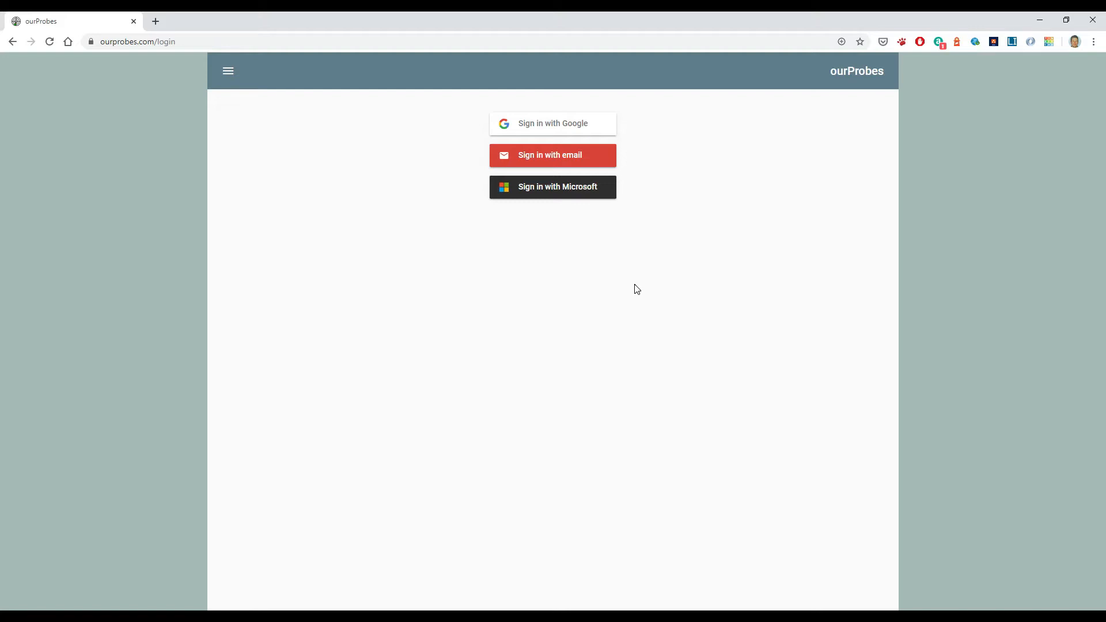
Open the Help page, view the ourProbes Manual, and return to the Help page.
{"action": "left_click", "coordinate": [229, 72]}
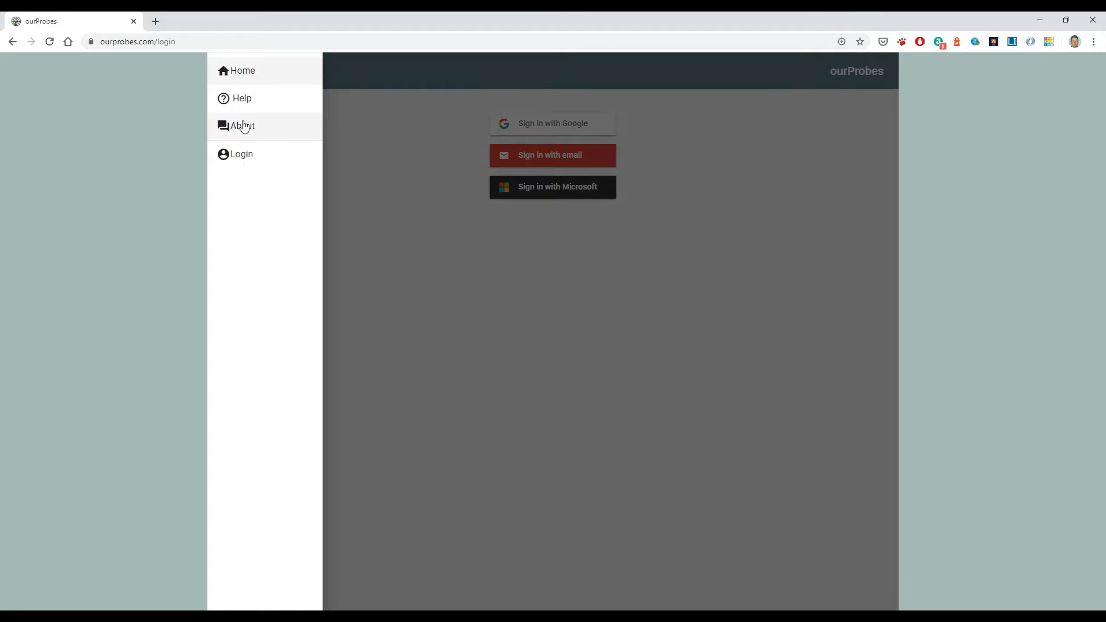
{"action": "left_click", "coordinate": [242, 106]}
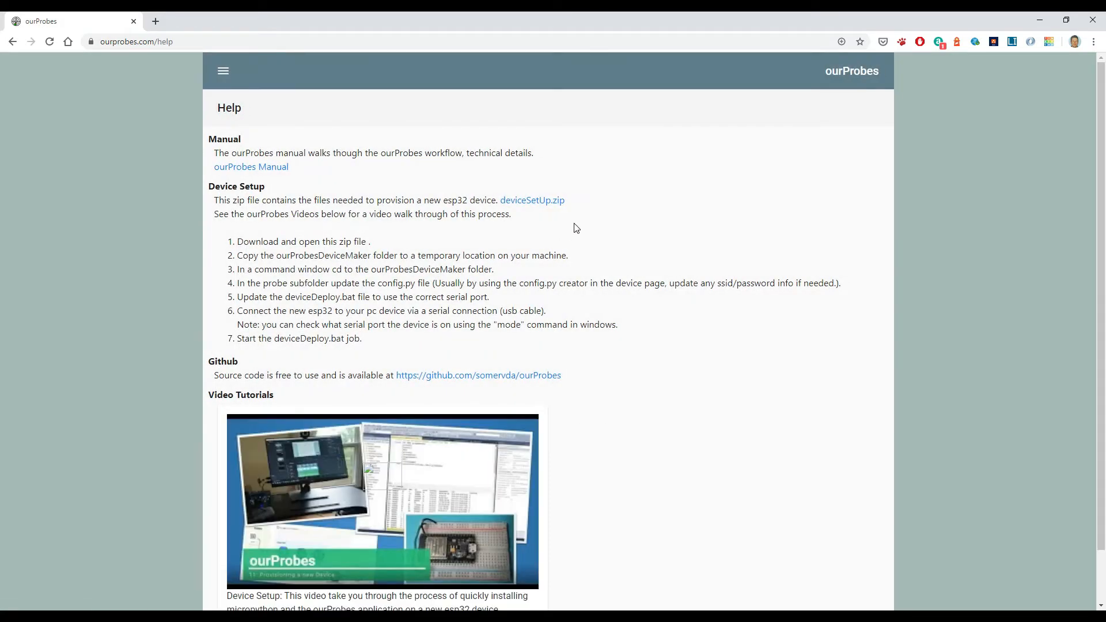
{"action": "left_click", "coordinate": [255, 168]}
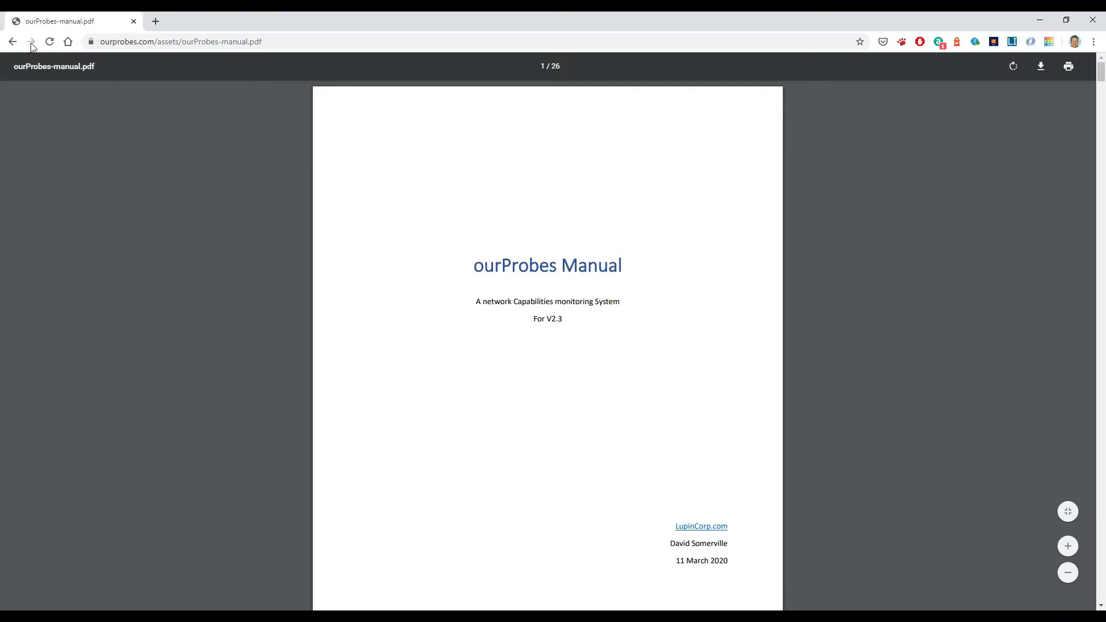
{"action": "left_click", "coordinate": [9, 44]}
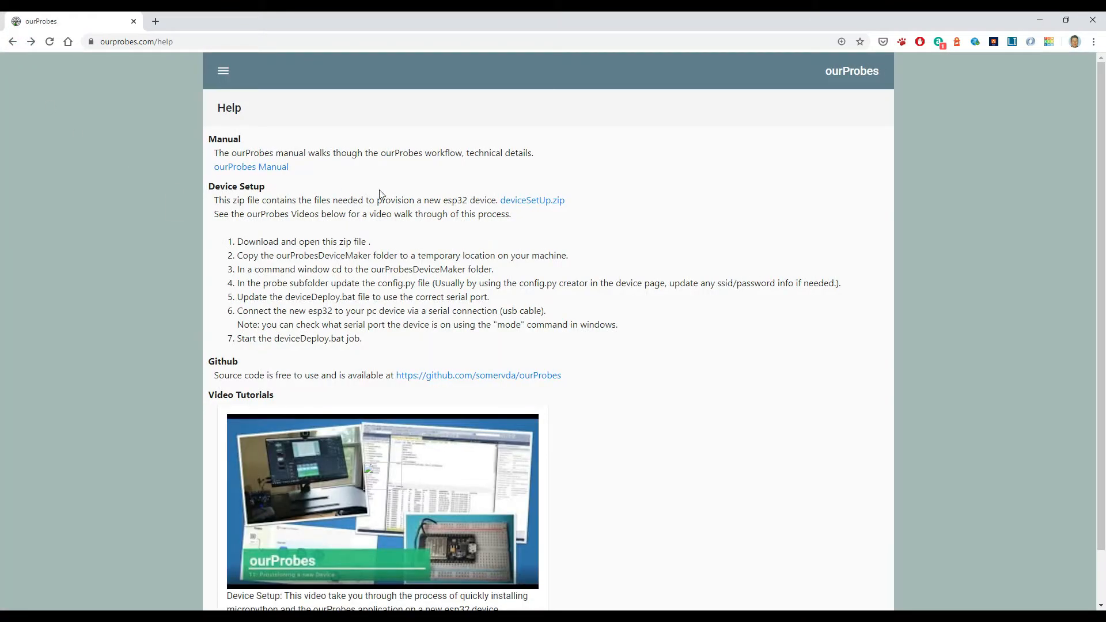
Open the linked development blog, browse the ourProbes video series, and close the blog to return to the Help page.
{"action": "scroll", "coordinate": [351, 379], "scroll_direction": "down", "scroll_amount": 1}
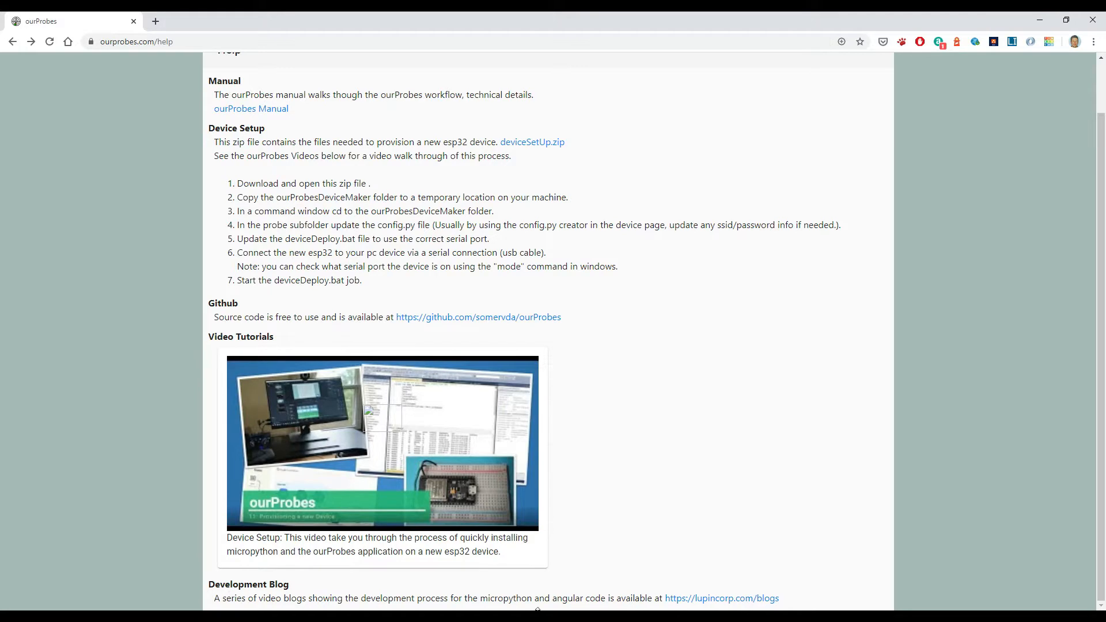
{"action": "left_click", "coordinate": [707, 599]}
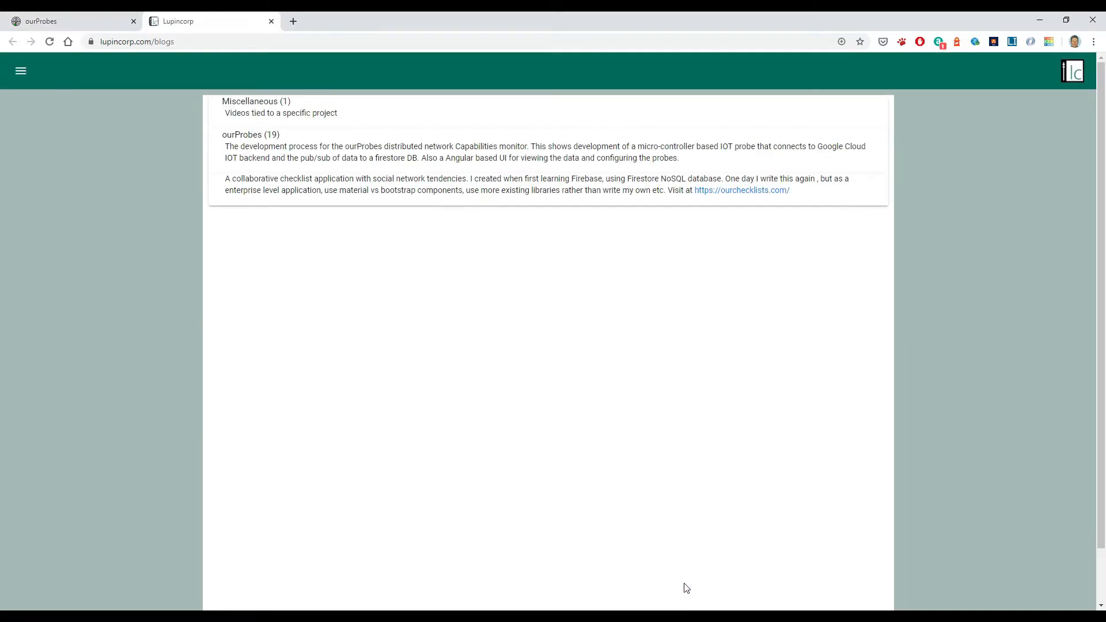
{"action": "left_click", "coordinate": [258, 426]}
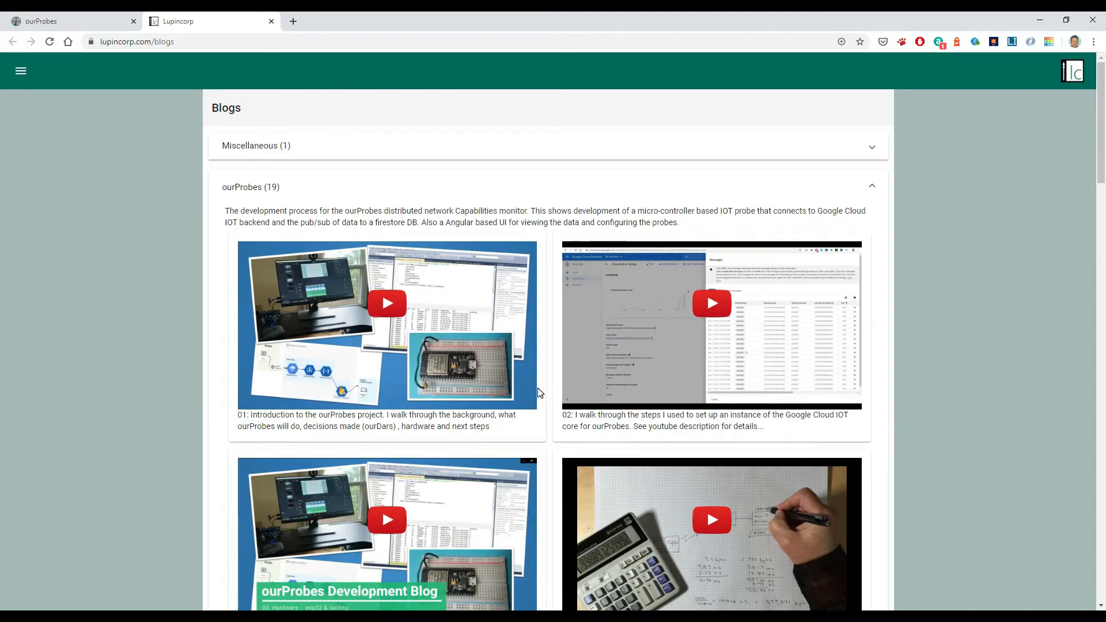
{"action": "scroll", "coordinate": [539, 393], "scroll_direction": "down", "scroll_amount": 9}
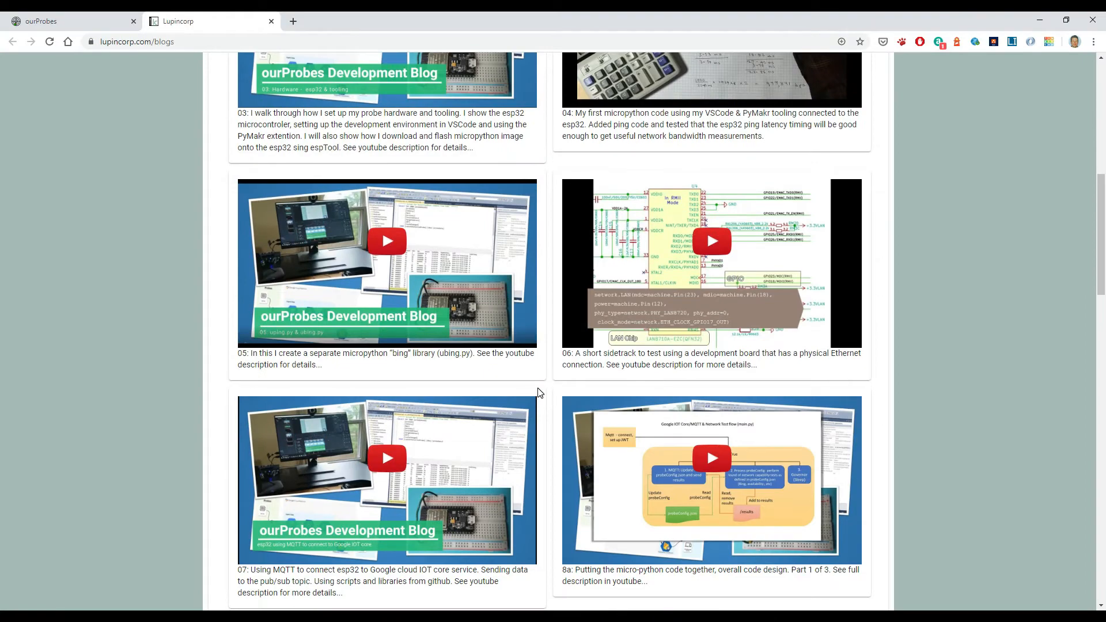
{"action": "scroll", "coordinate": [539, 393], "scroll_direction": "down", "scroll_amount": 4}
{"action": "scroll", "coordinate": [540, 392], "scroll_direction": "down", "scroll_amount": 16}
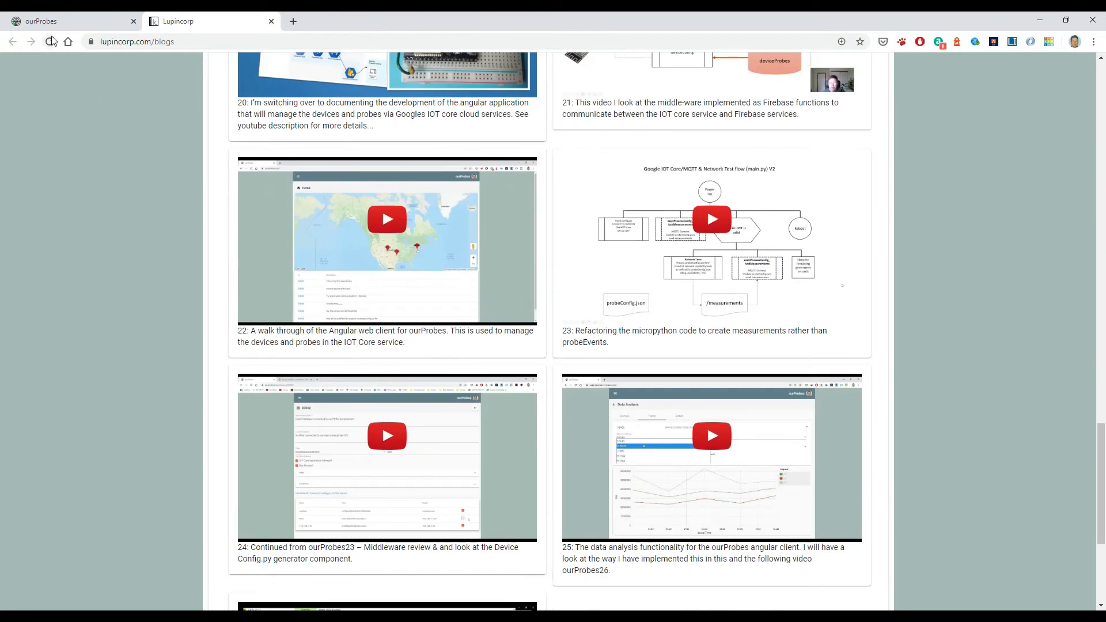
{"action": "left_click", "coordinate": [269, 21]}
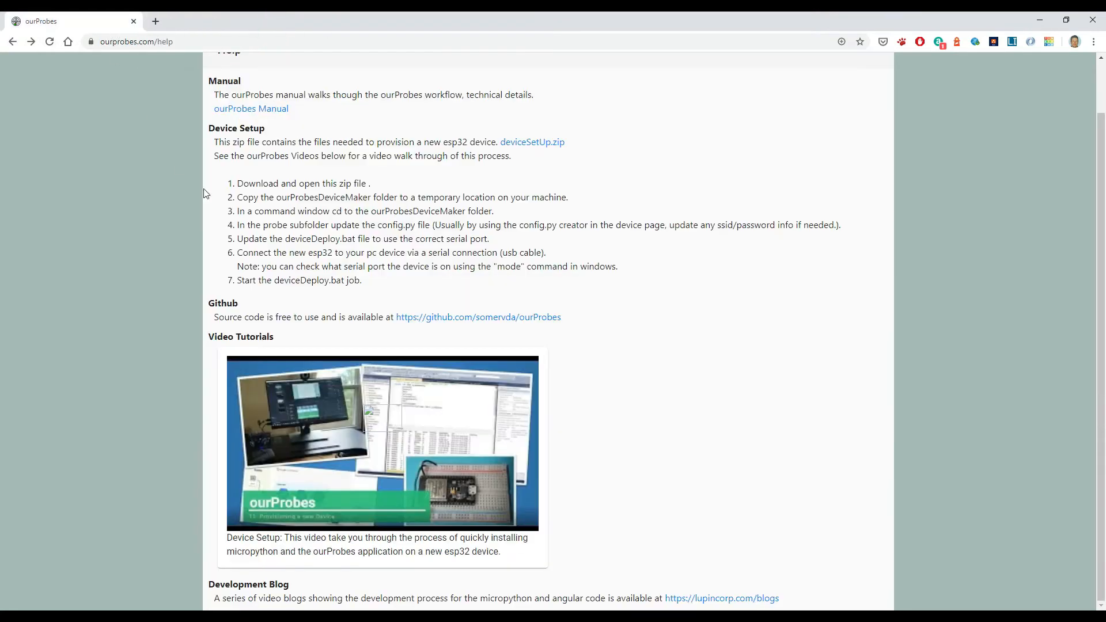
{"action": "scroll", "coordinate": [202, 139], "scroll_direction": "up", "scroll_amount": 1}
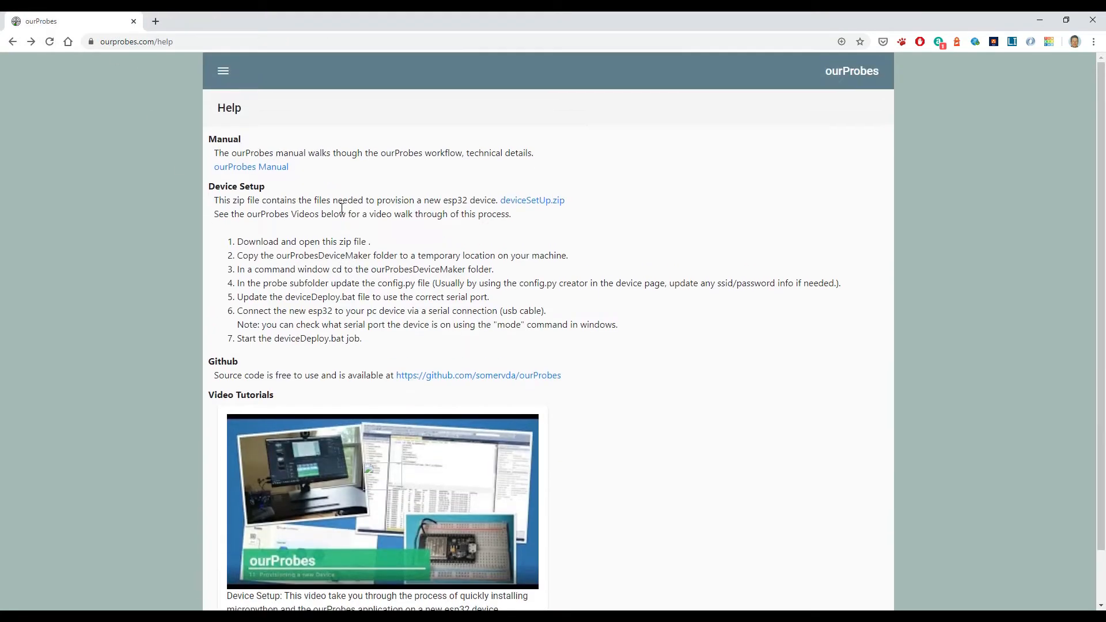
Sign in to ourProbes with the first listed Google account.
{"action": "left_click", "coordinate": [224, 74]}
{"action": "left_click", "coordinate": [230, 154]}
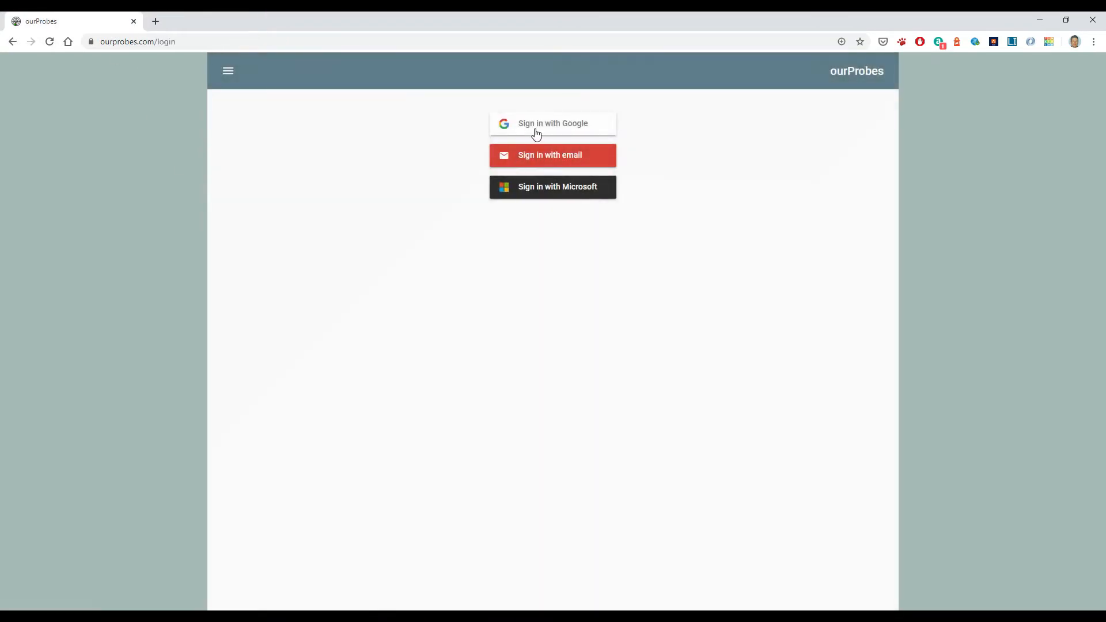
{"action": "left_click", "coordinate": [564, 126]}
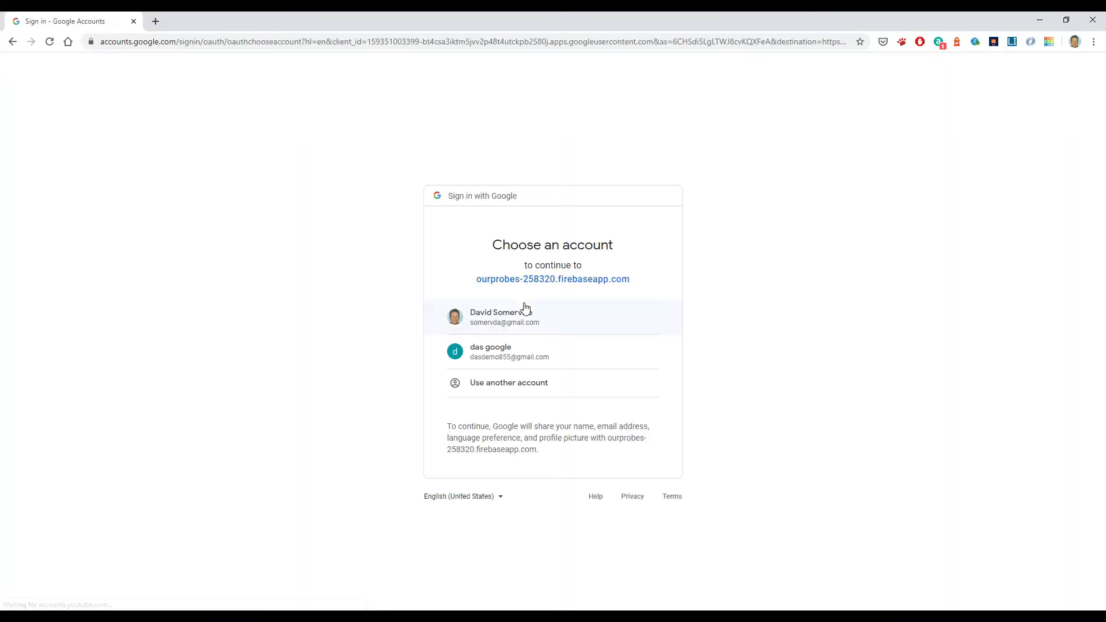
{"action": "left_click", "coordinate": [521, 314]}
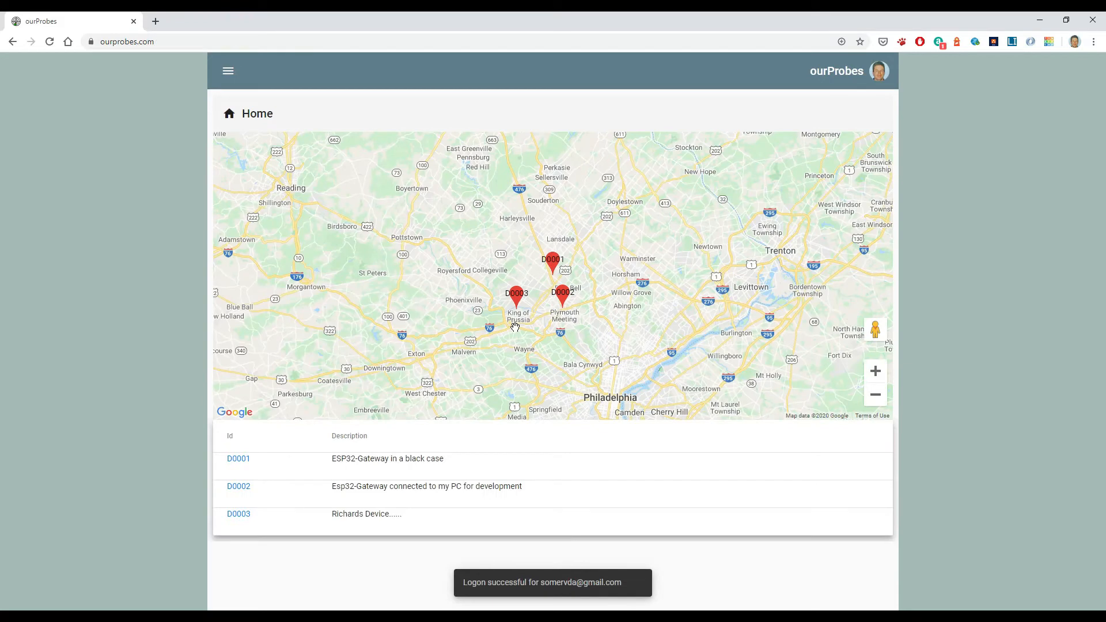
Start a new device from the device list and set its Device Id to D0004.
{"action": "left_click", "coordinate": [227, 73]}
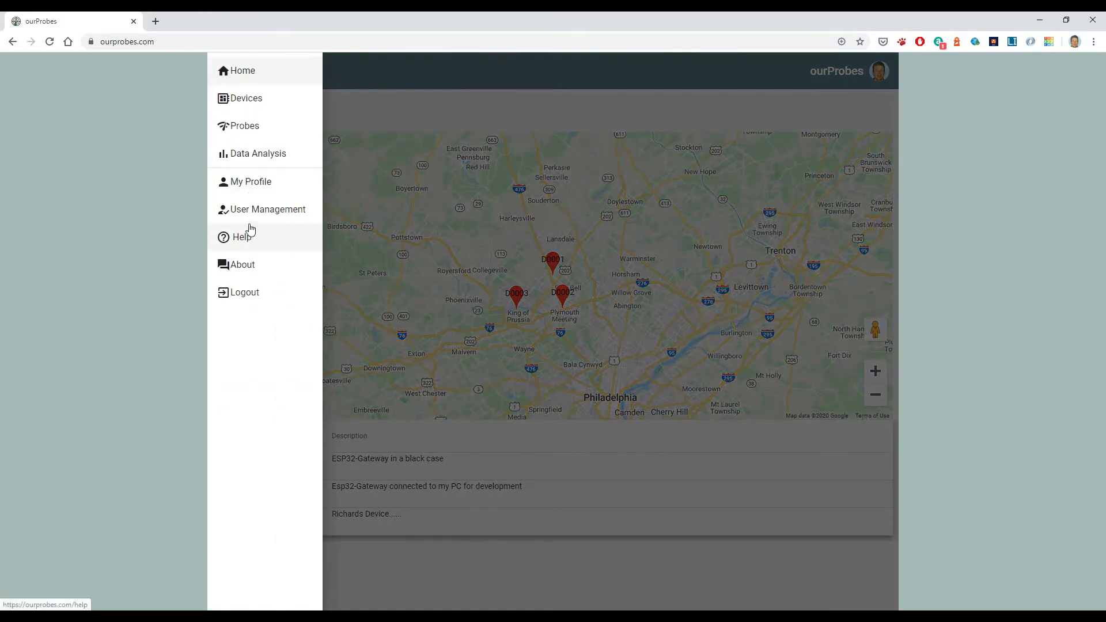
{"action": "left_click", "coordinate": [248, 100]}
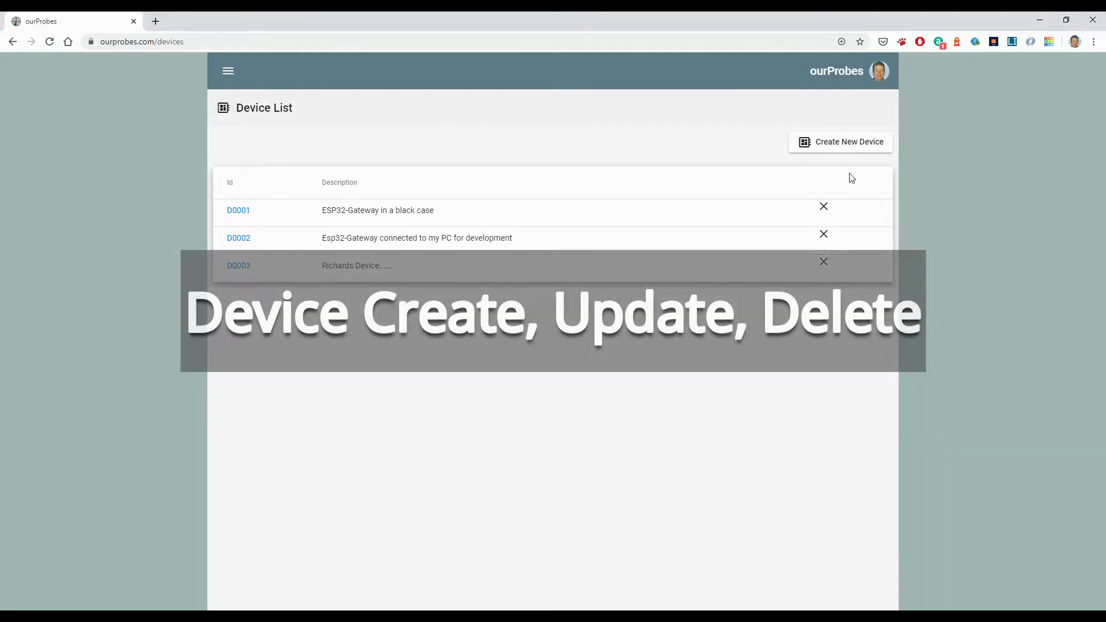
{"action": "left_click", "coordinate": [851, 147]}
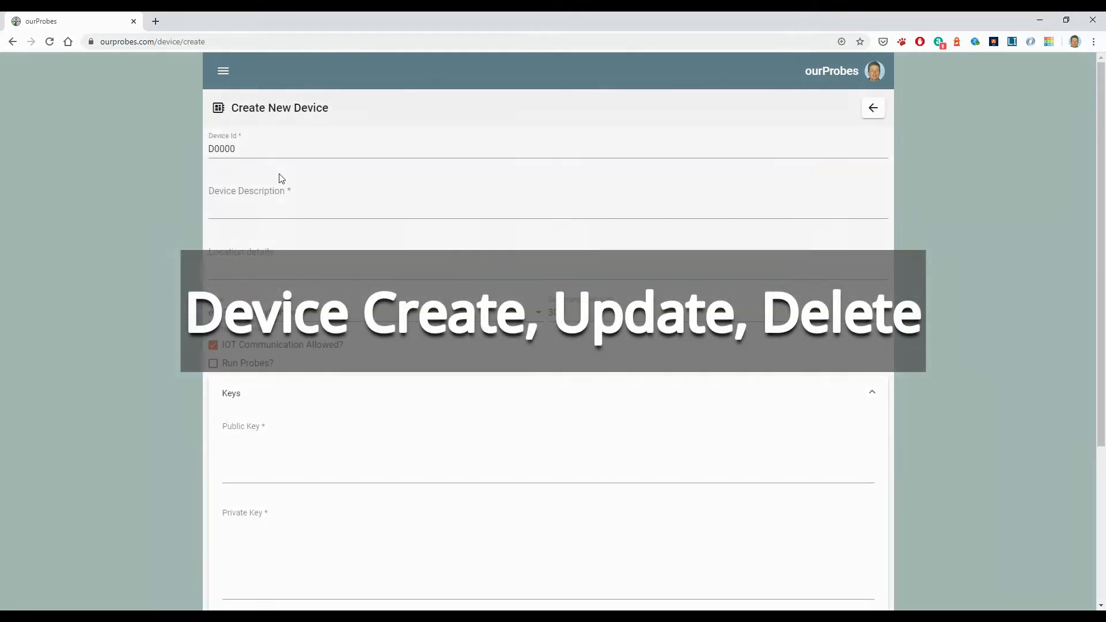
{"action": "left_click", "coordinate": [236, 148]}
{"action": "key", "text": "BackSpace"}
{"action": "type", "text": "4"}
Enter the device description "Device I carry in my shoulder bag" and the location details "Shoulder bag".
{"action": "left_click", "coordinate": [258, 214]}
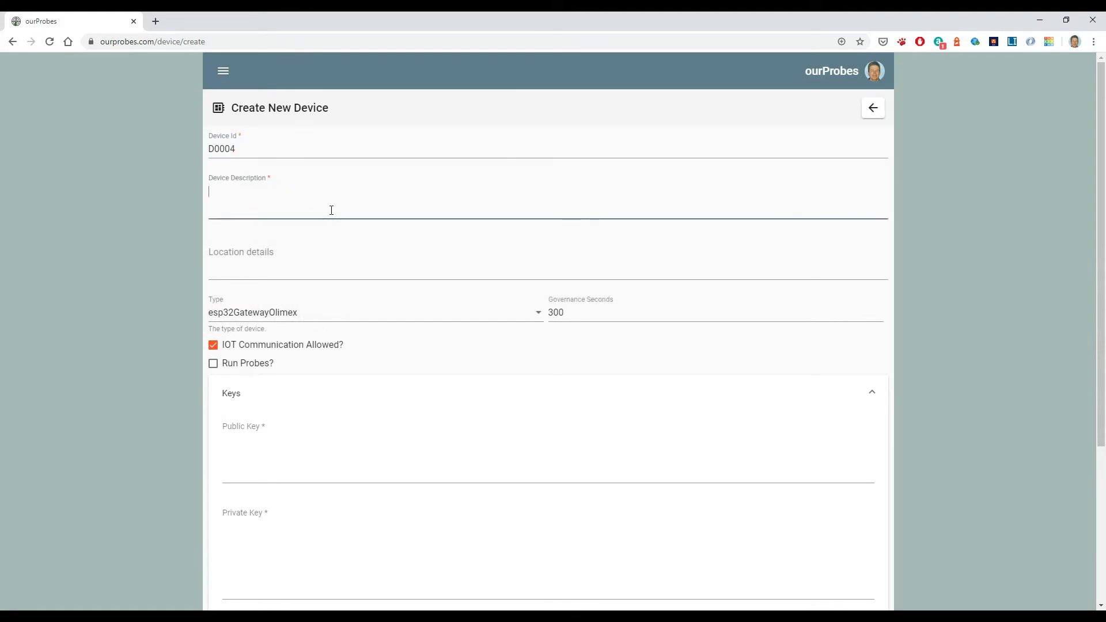
{"action": "type", "text": "Device I carry in my shoulder bag"}
{"action": "left_click", "coordinate": [271, 267]}
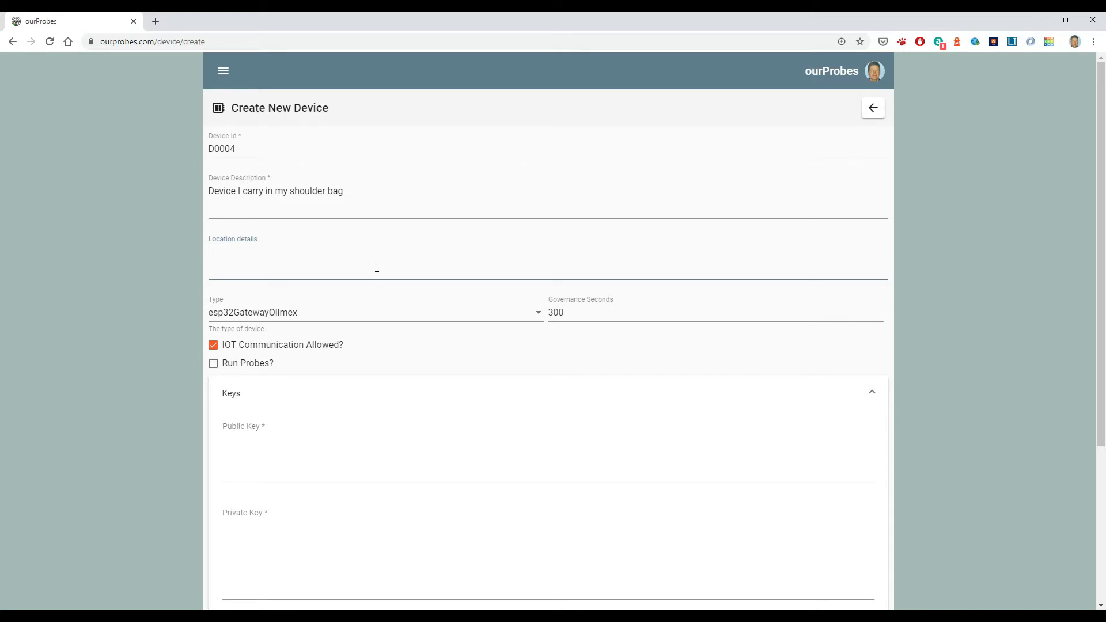
{"action": "type", "text": "Shoulder bag"}
Review the device type options, keep esp32GatewayOlimex, and enable Run Probes for the device.
{"action": "left_click", "coordinate": [539, 314]}
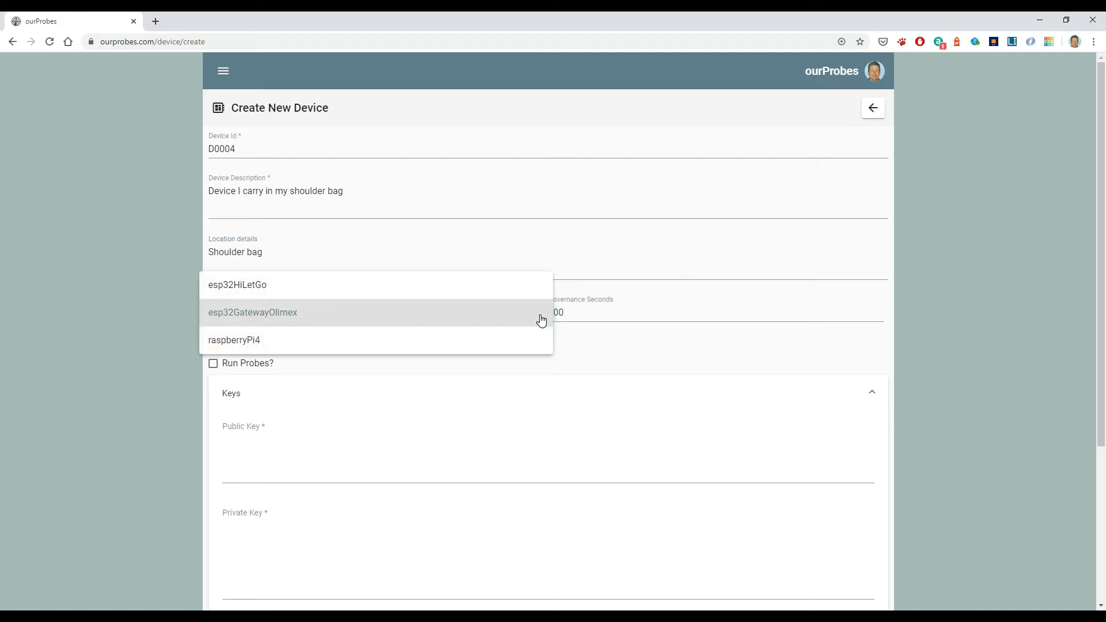
{"action": "left_click", "coordinate": [617, 347]}
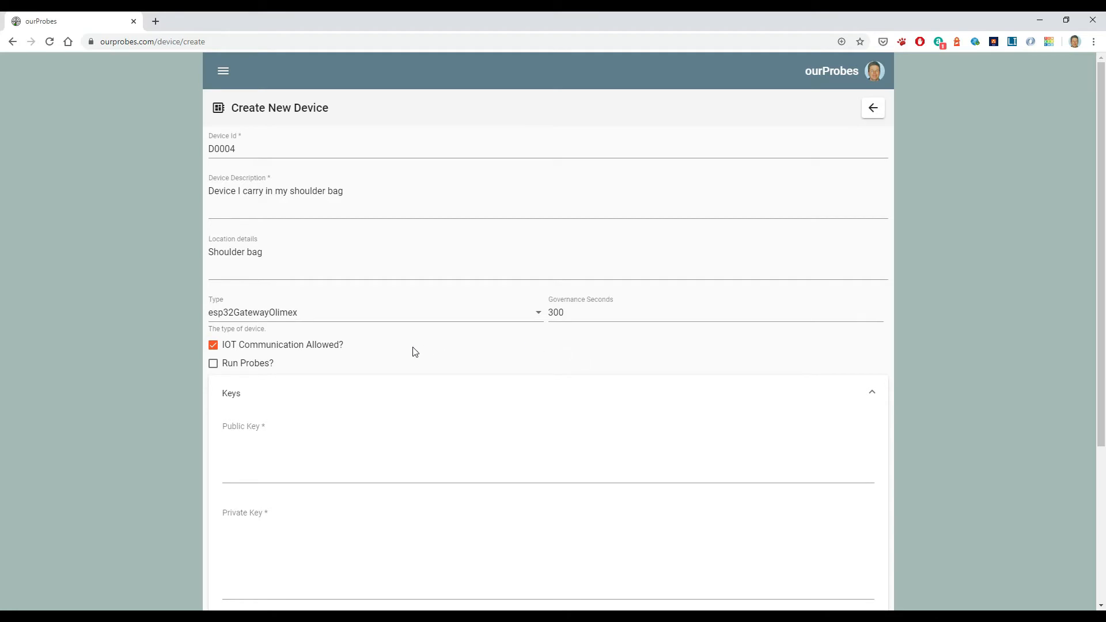
{"action": "scroll", "coordinate": [426, 352], "scroll_direction": "down", "scroll_amount": 1}
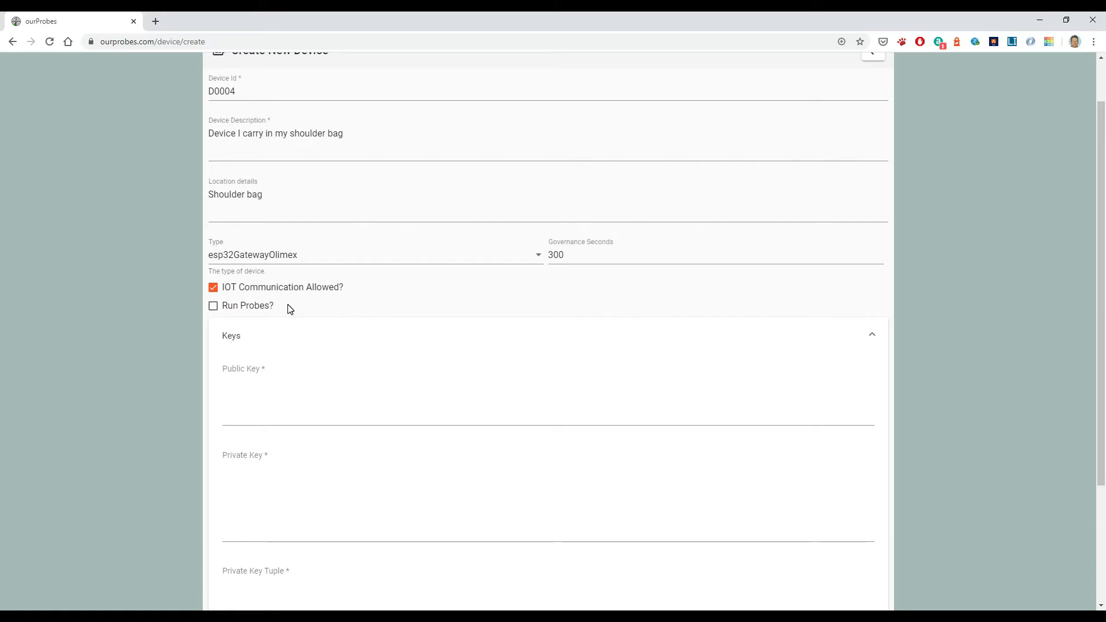
{"action": "left_click", "coordinate": [213, 306]}
Copy the public key from rsa_public.pem in Notepad++ and paste it into the device's Public Key field.
{"action": "scroll", "coordinate": [385, 304], "scroll_direction": "down", "scroll_amount": 3}
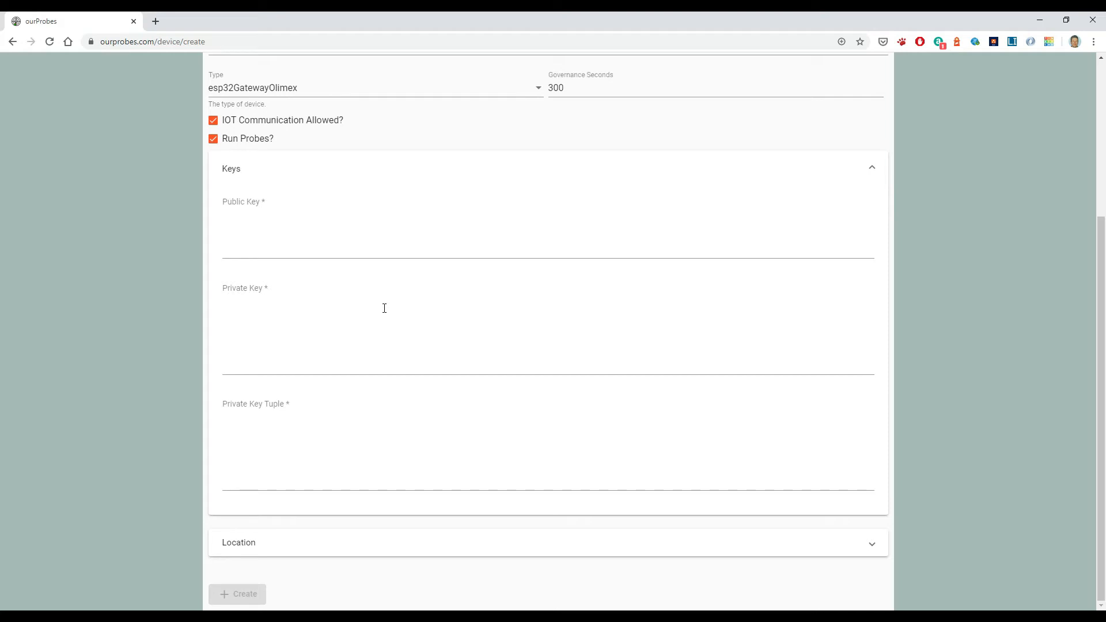
{"action": "key", "text": "alt+Tab"}
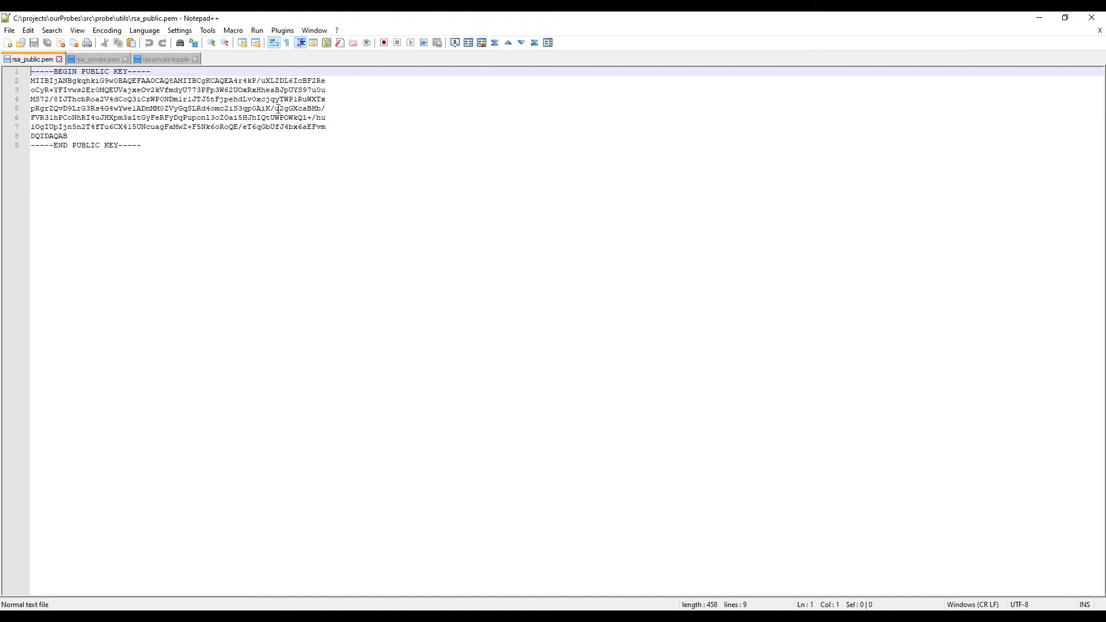
{"action": "left_click", "coordinate": [155, 146]}
{"action": "key", "text": "ctrl+a"}
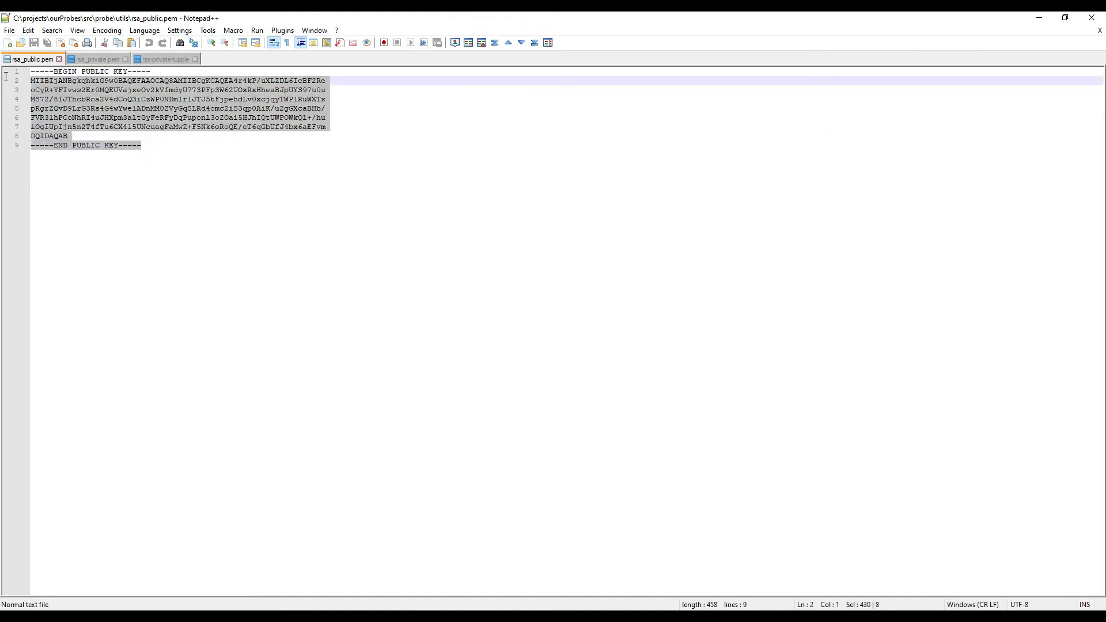
{"action": "key", "text": "ctrl+c"}
{"action": "key", "text": "alt+Tab"}
{"action": "key", "text": "ctrl+v"}
Paste the device's private key and private key tuple into the Private Key and Private Key Tuple fields.
{"action": "left_click", "coordinate": [315, 339]}
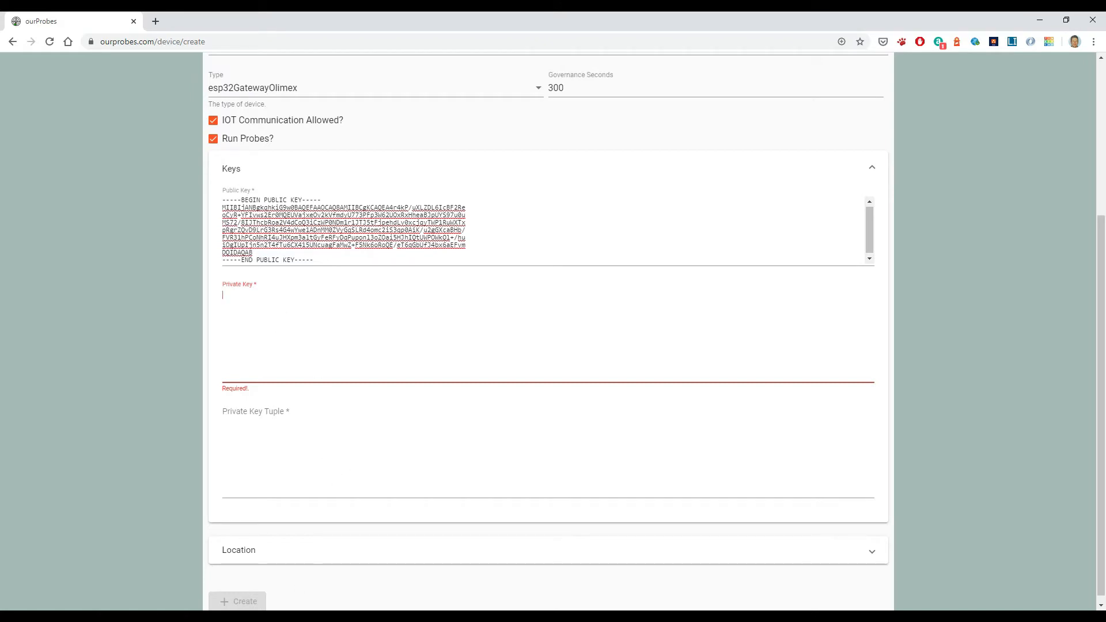
{"action": "right_click", "coordinate": [249, 329]}
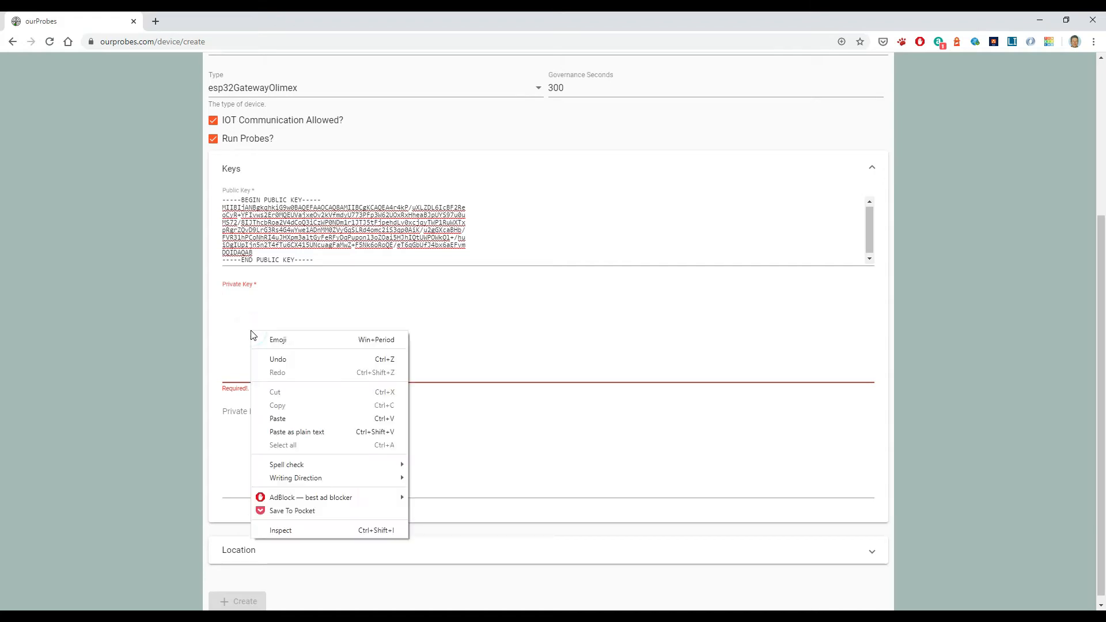
{"action": "left_click", "coordinate": [281, 419]}
{"action": "left_click", "coordinate": [250, 472]}
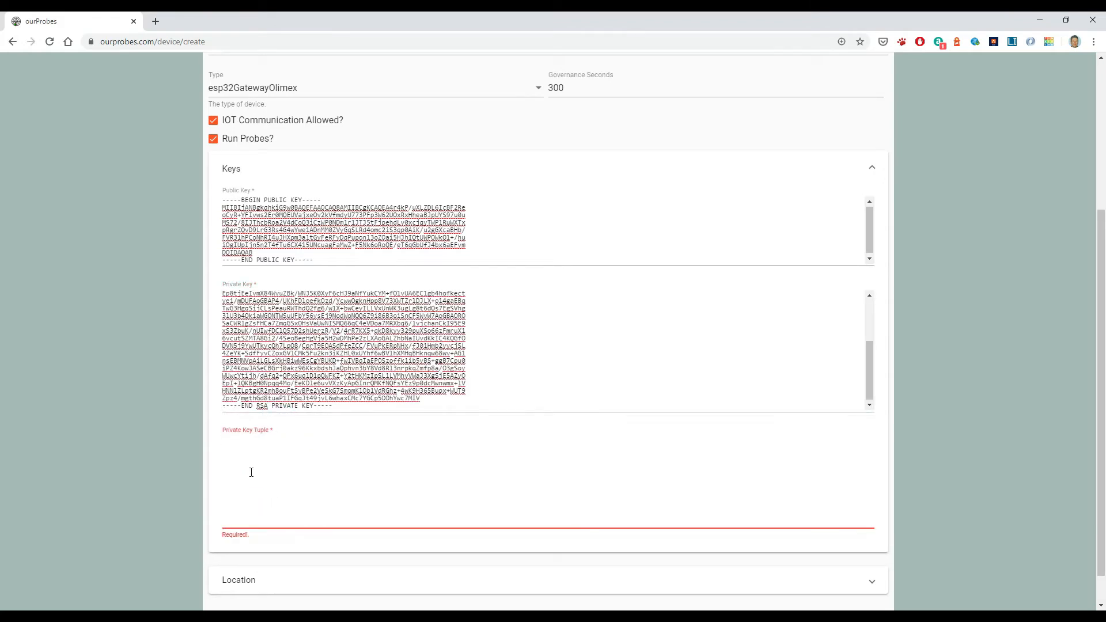
{"action": "right_click", "coordinate": [250, 472]}
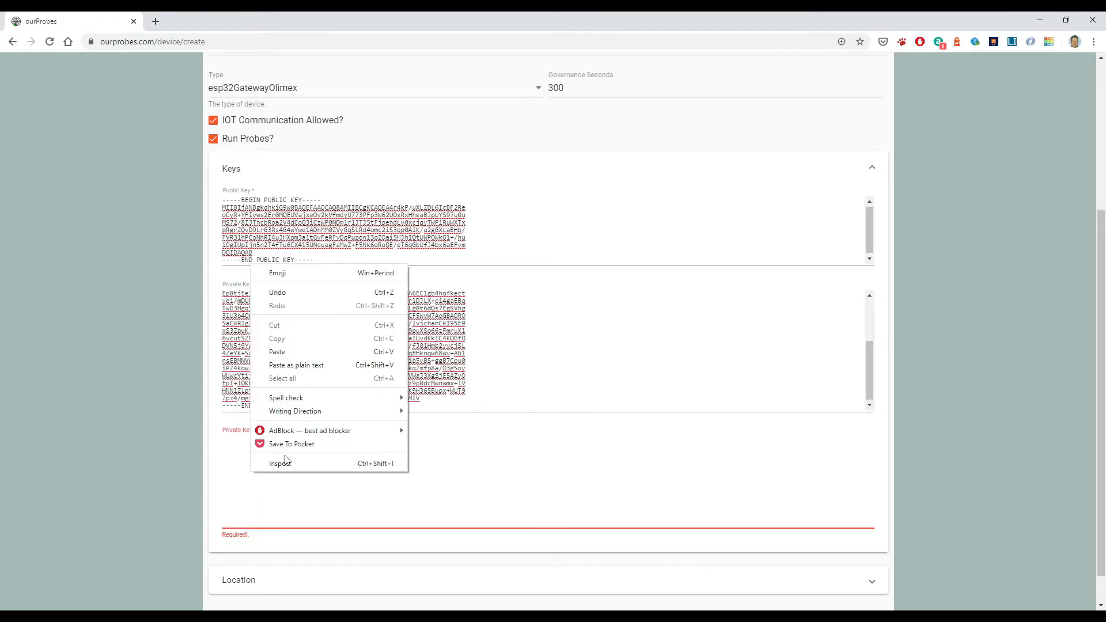
{"action": "left_click", "coordinate": [282, 351]}
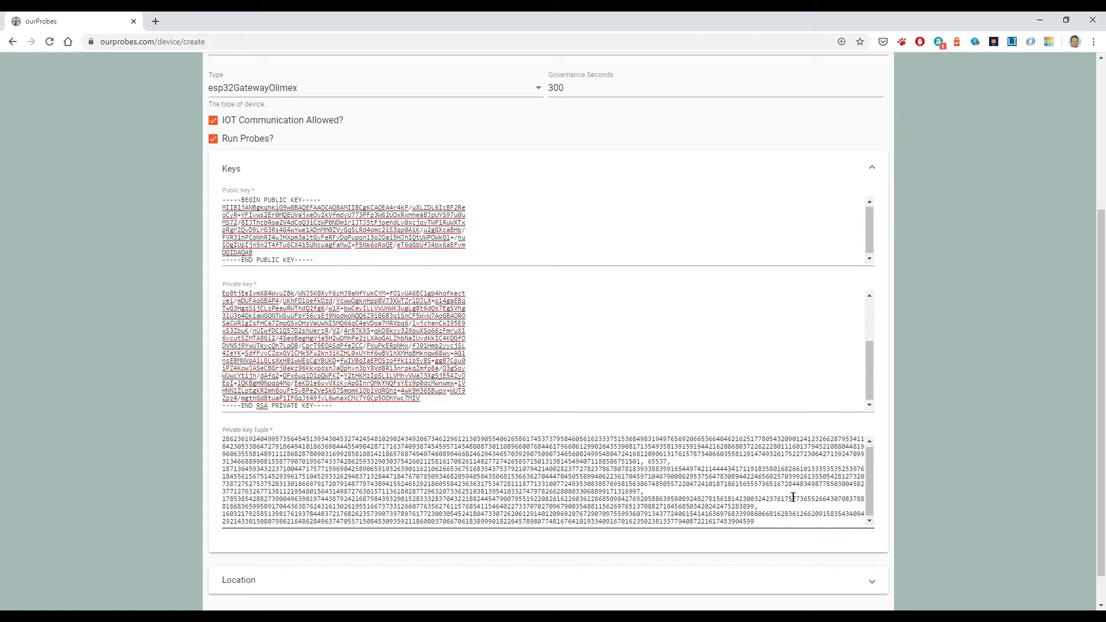
Set the device's map location near Durham, North Carolina, and create the device.
{"action": "scroll", "coordinate": [439, 543], "scroll_direction": "down", "scroll_amount": 1}
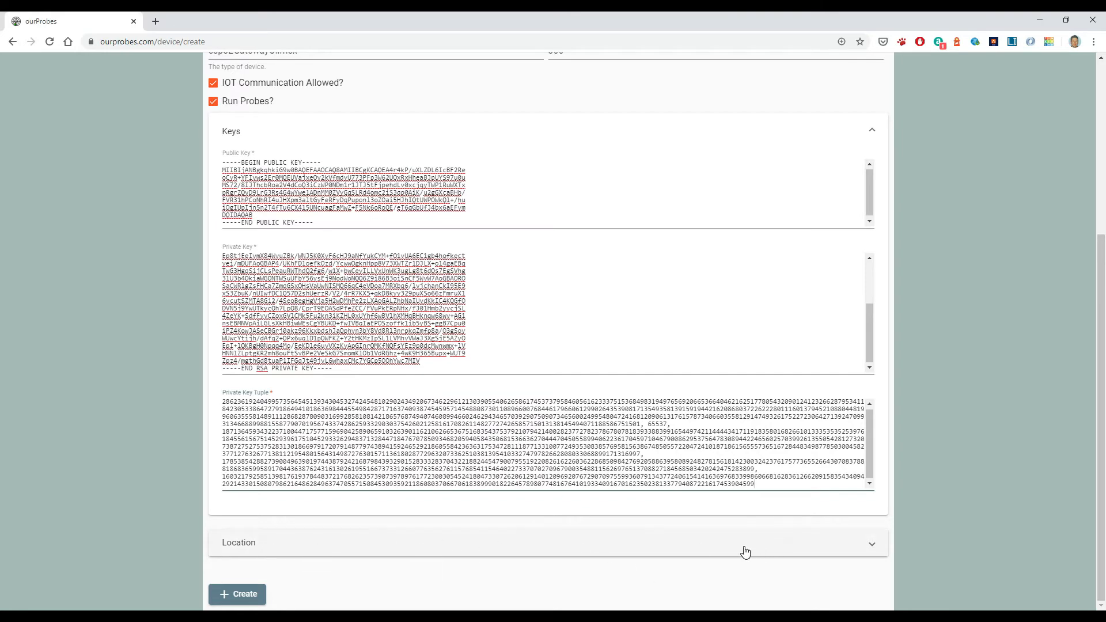
{"action": "left_click", "coordinate": [870, 544]}
{"action": "scroll", "coordinate": [647, 547], "scroll_direction": "down", "scroll_amount": 4}
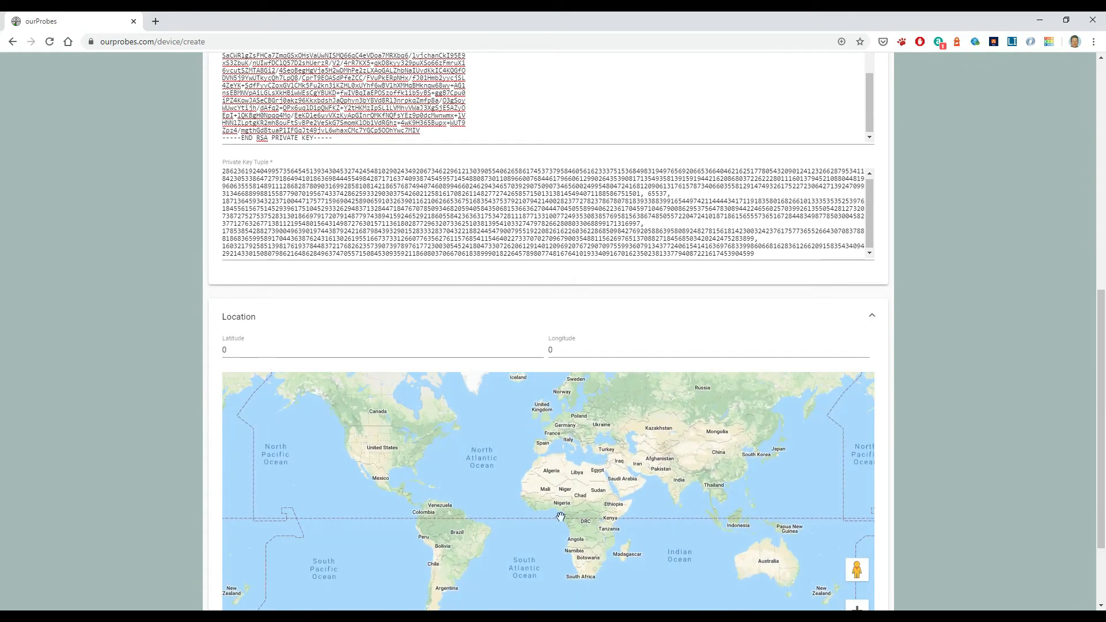
{"action": "left_click", "coordinate": [409, 466]}
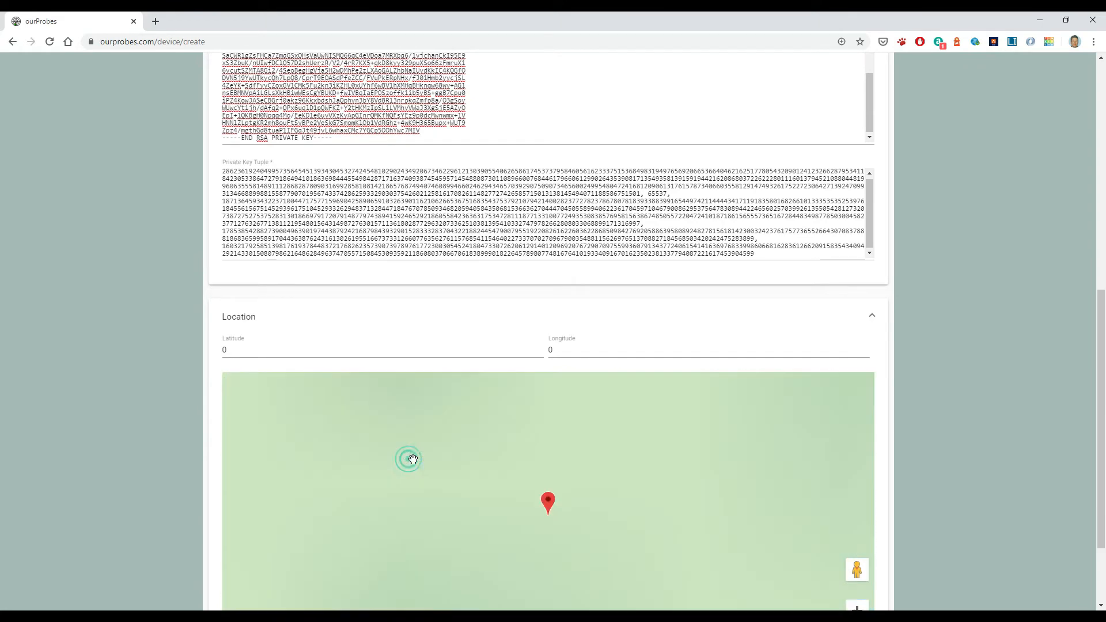
{"action": "scroll", "coordinate": [574, 493], "scroll_direction": "down", "scroll_amount": 4}
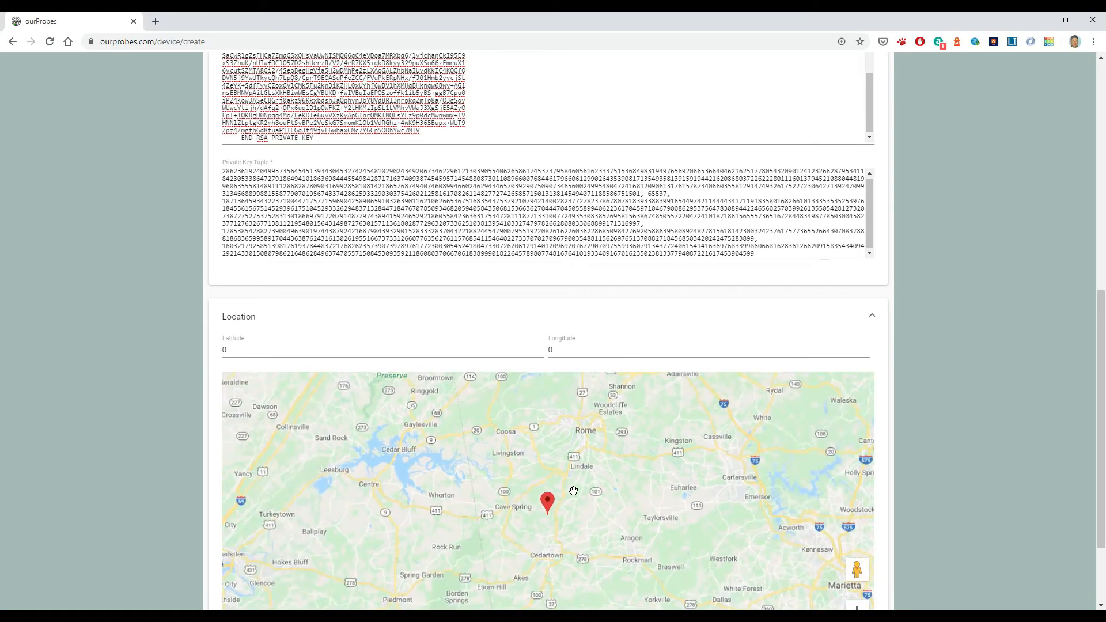
{"action": "scroll", "coordinate": [574, 493], "scroll_direction": "down", "scroll_amount": 1}
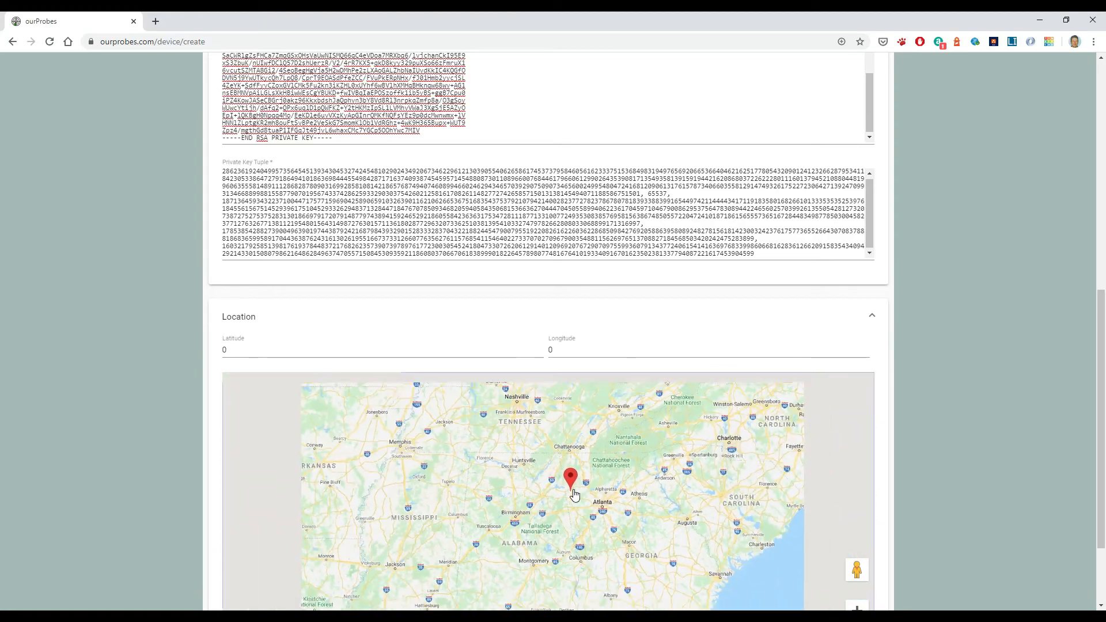
{"action": "left_click_drag", "start_coordinate": [640, 474], "coordinate": [523, 455]}
{"action": "left_click_drag", "start_coordinate": [641, 441], "coordinate": [620, 483]}
{"action": "left_click", "coordinate": [600, 458]}
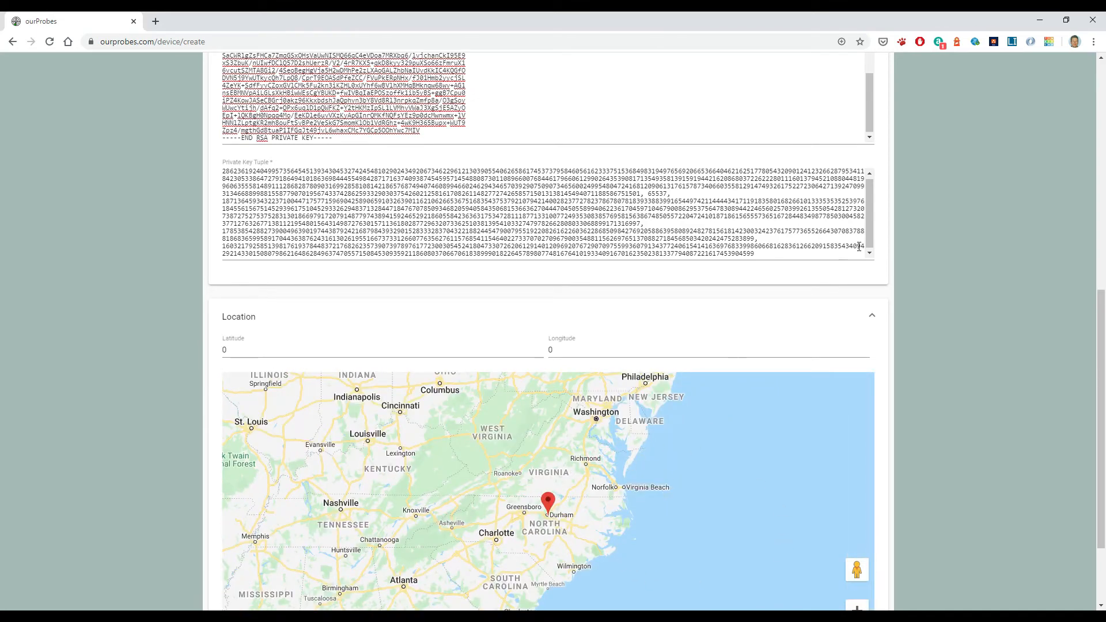
{"action": "left_click", "coordinate": [871, 315]}
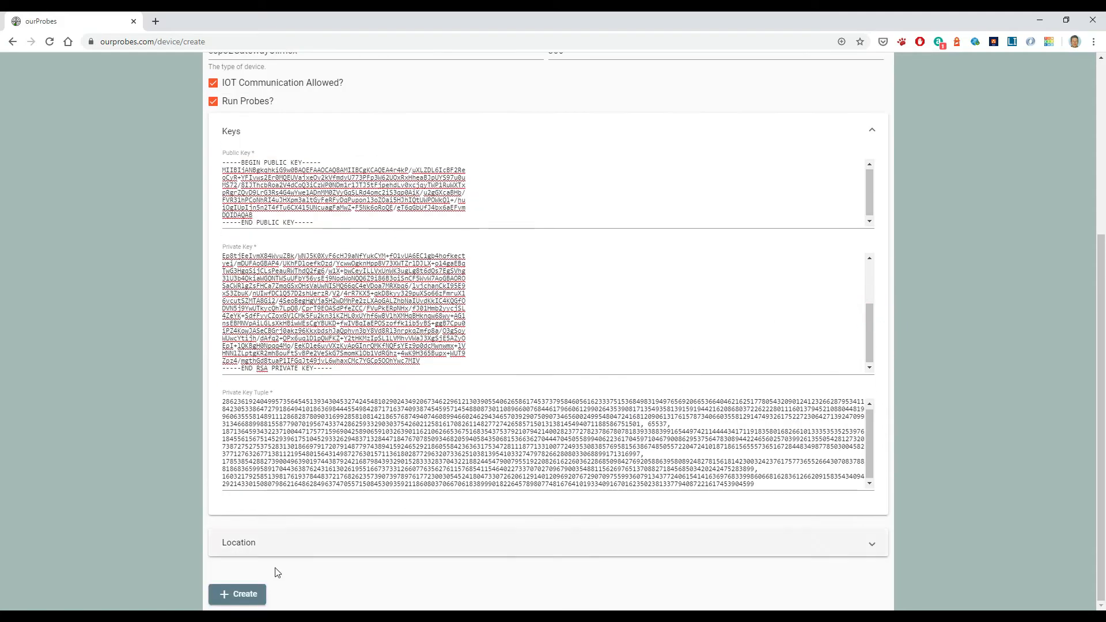
{"action": "left_click", "coordinate": [239, 594]}
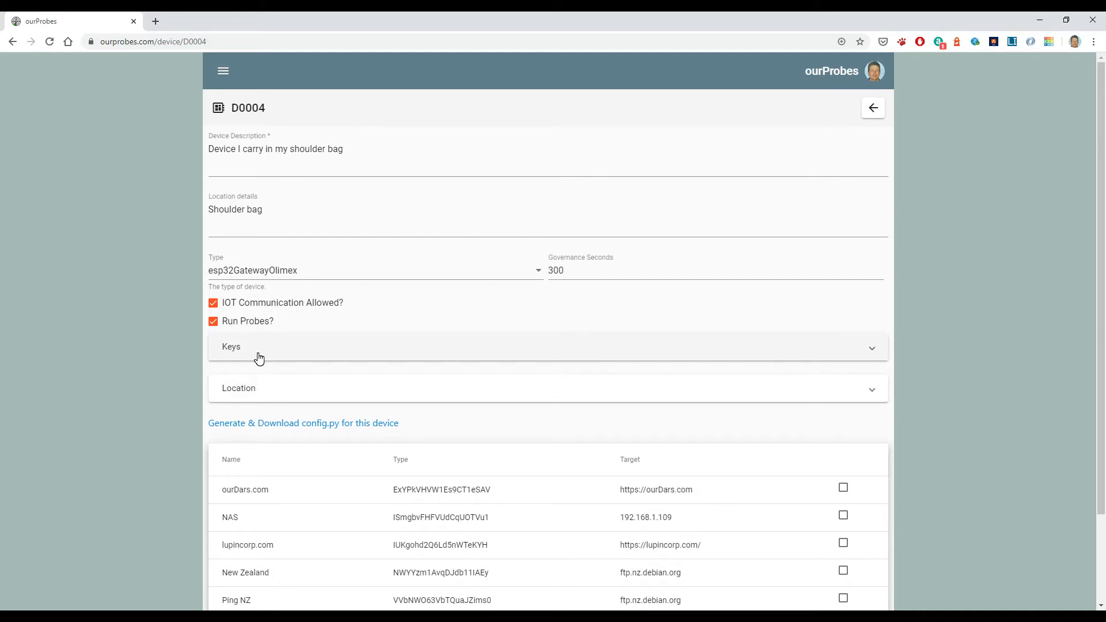
Assign the ourDars.com and kiwicornerdairy.com probes to device D0004.
{"action": "scroll", "coordinate": [486, 420], "scroll_direction": "down", "scroll_amount": 2}
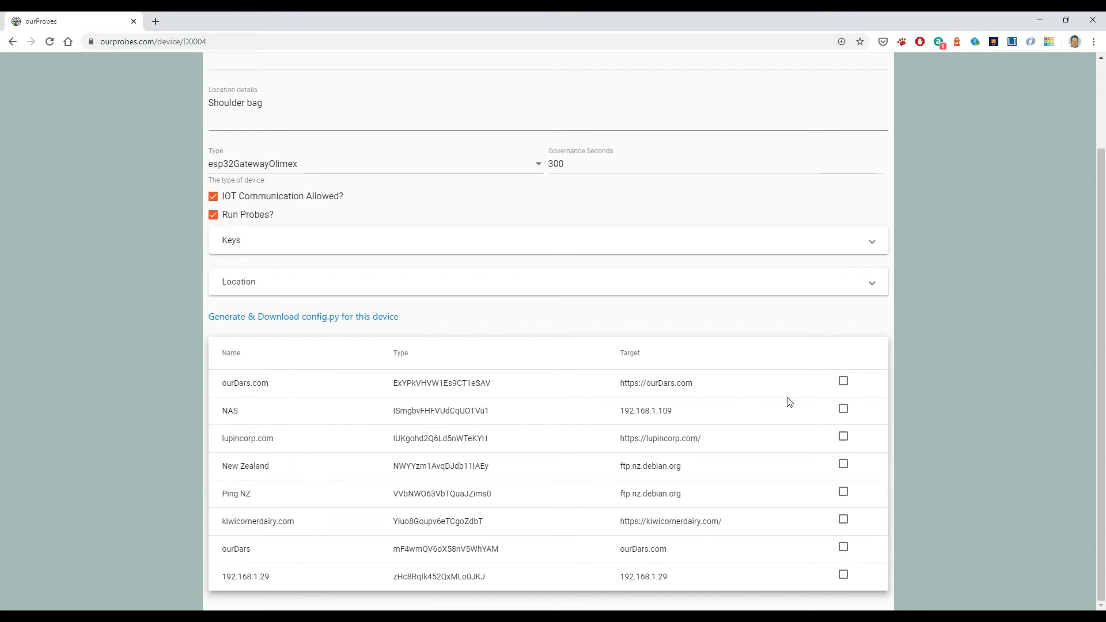
{"action": "left_click", "coordinate": [843, 381]}
{"action": "left_click", "coordinate": [843, 525]}
Generate and download the config.py for device D0004, keeping the file D0004_config.py.
{"action": "scroll", "coordinate": [777, 536], "scroll_direction": "up", "scroll_amount": 2}
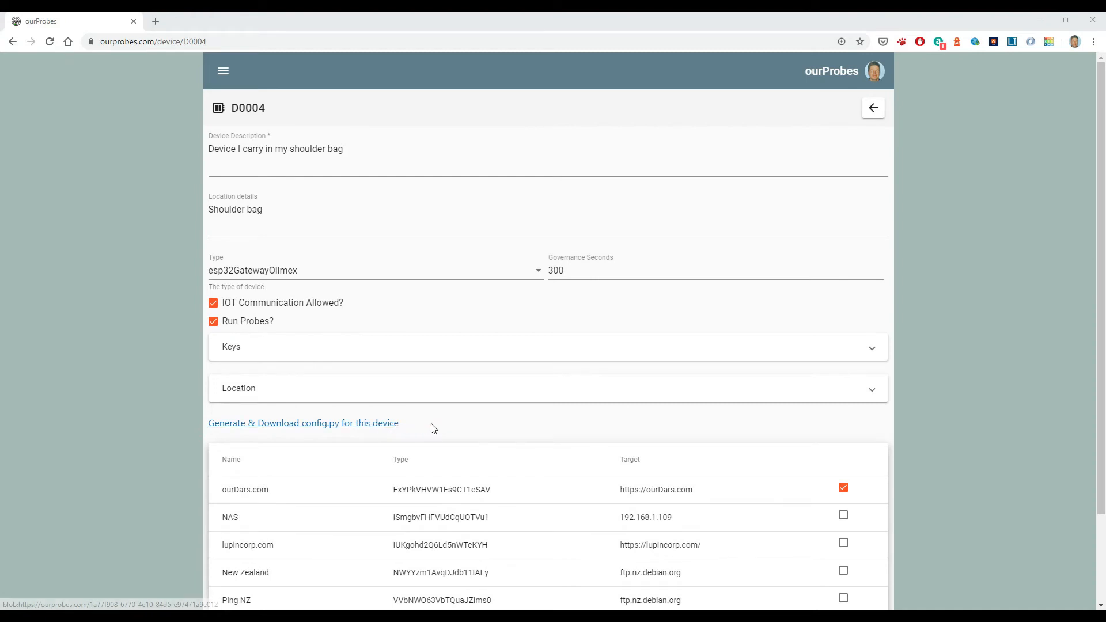
{"action": "left_click", "coordinate": [361, 427]}
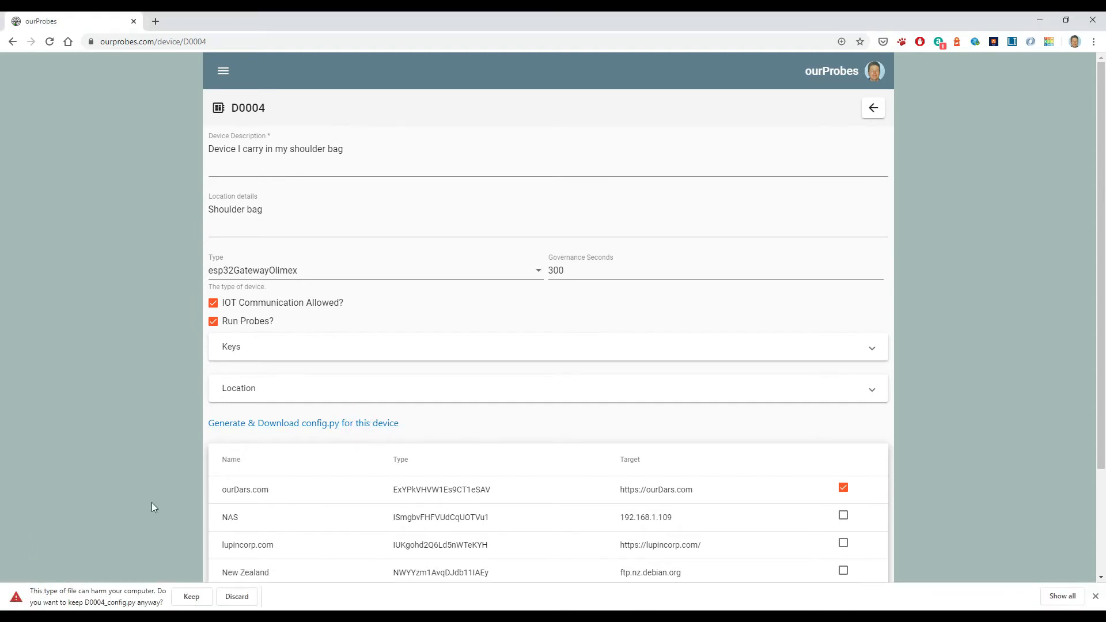
{"action": "left_click", "coordinate": [187, 596]}
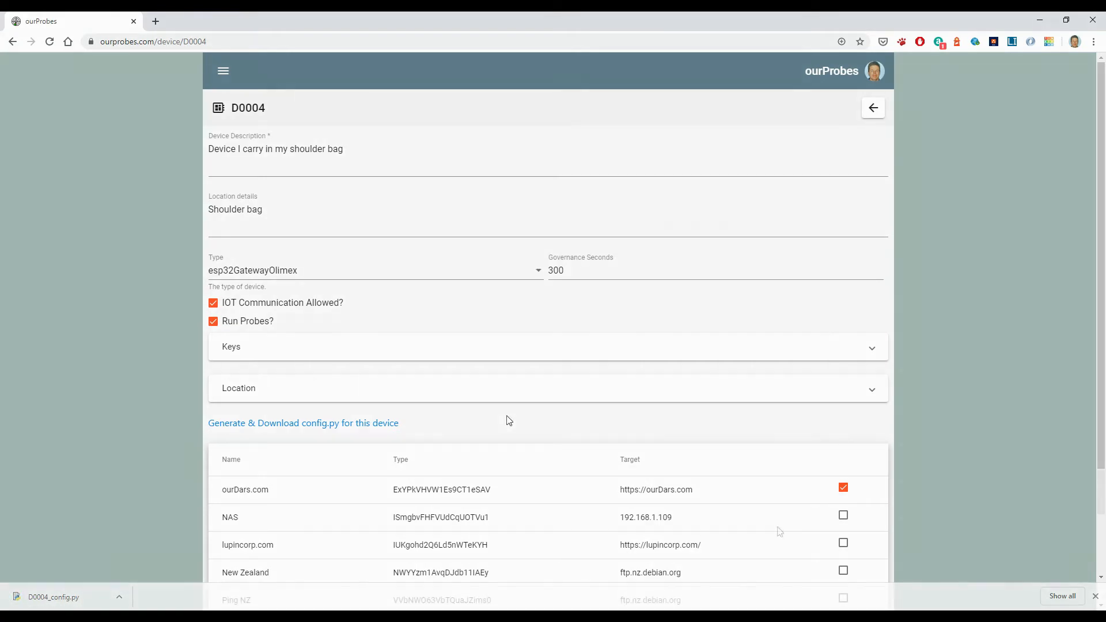
Reopen device D0004 from the device list, check its saved probe selections, and return to the list.
{"action": "left_click", "coordinate": [870, 114]}
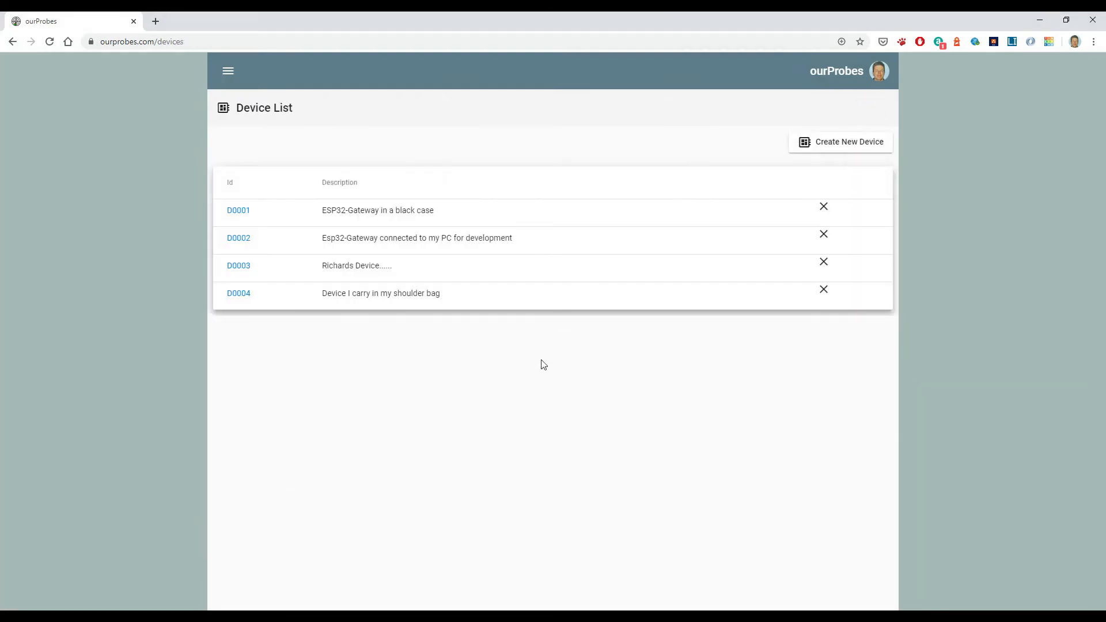
{"action": "left_click", "coordinate": [238, 294]}
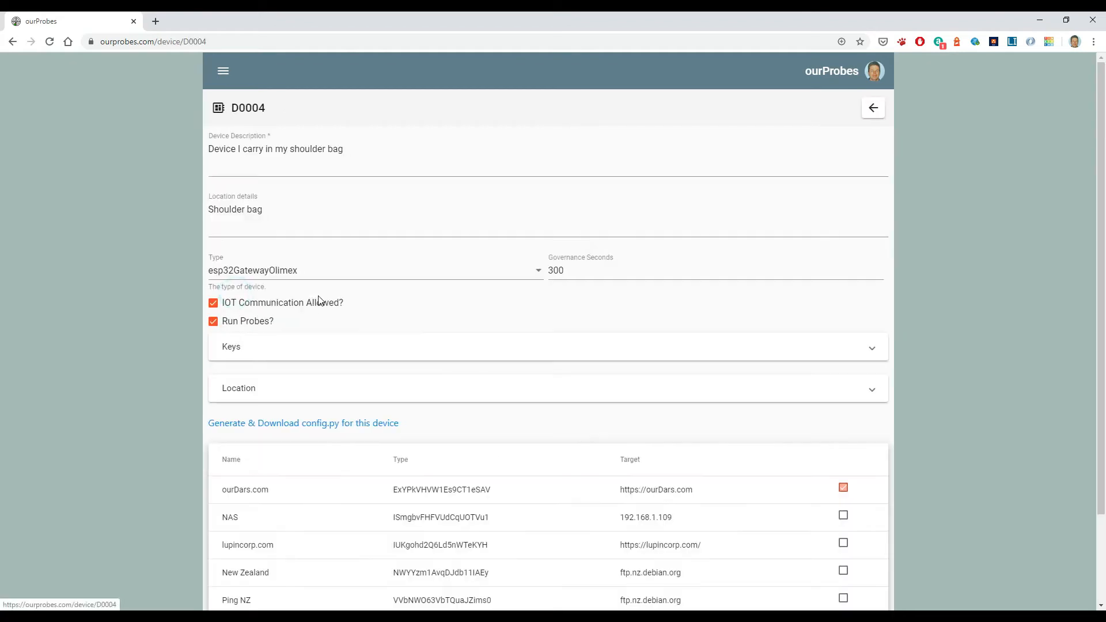
{"action": "scroll", "coordinate": [476, 415], "scroll_direction": "down", "scroll_amount": 2}
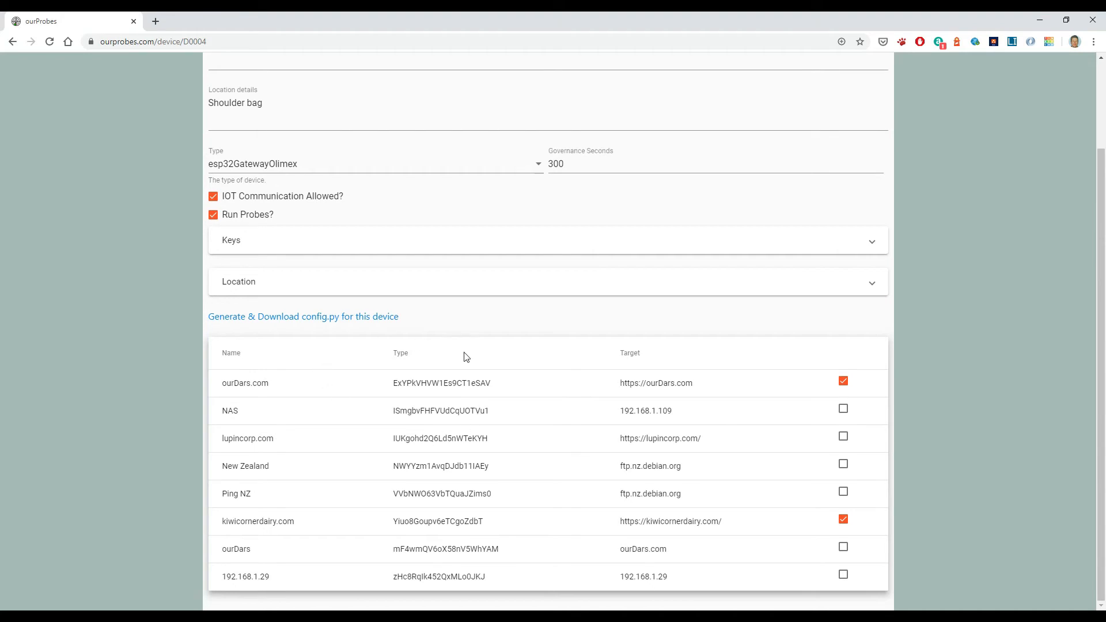
{"action": "scroll", "coordinate": [503, 413], "scroll_direction": "up", "scroll_amount": 3}
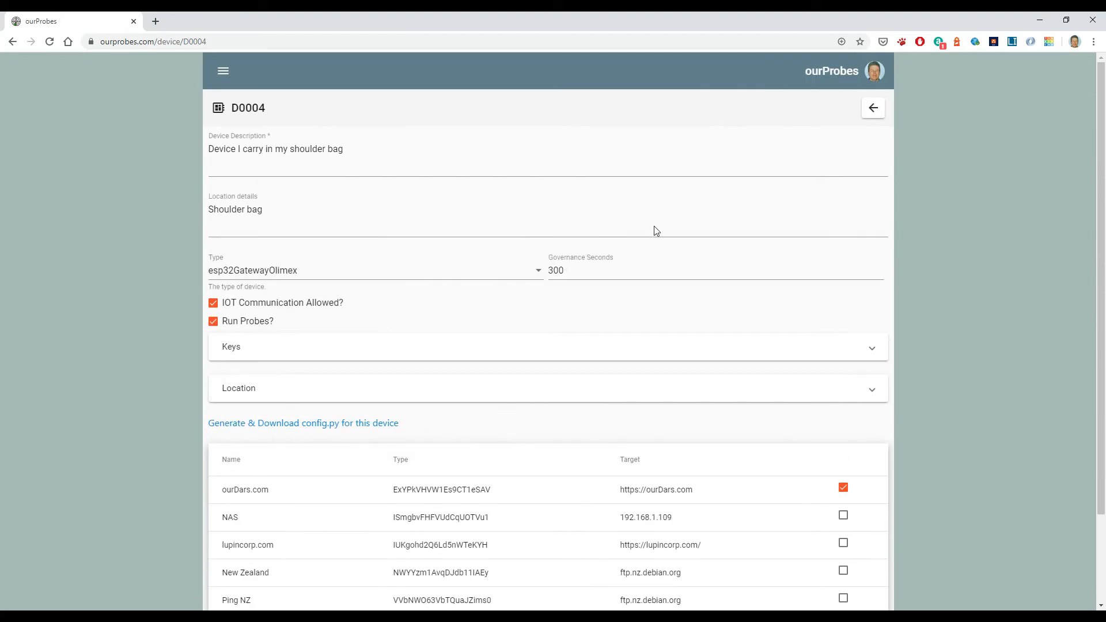
{"action": "left_click", "coordinate": [868, 110]}
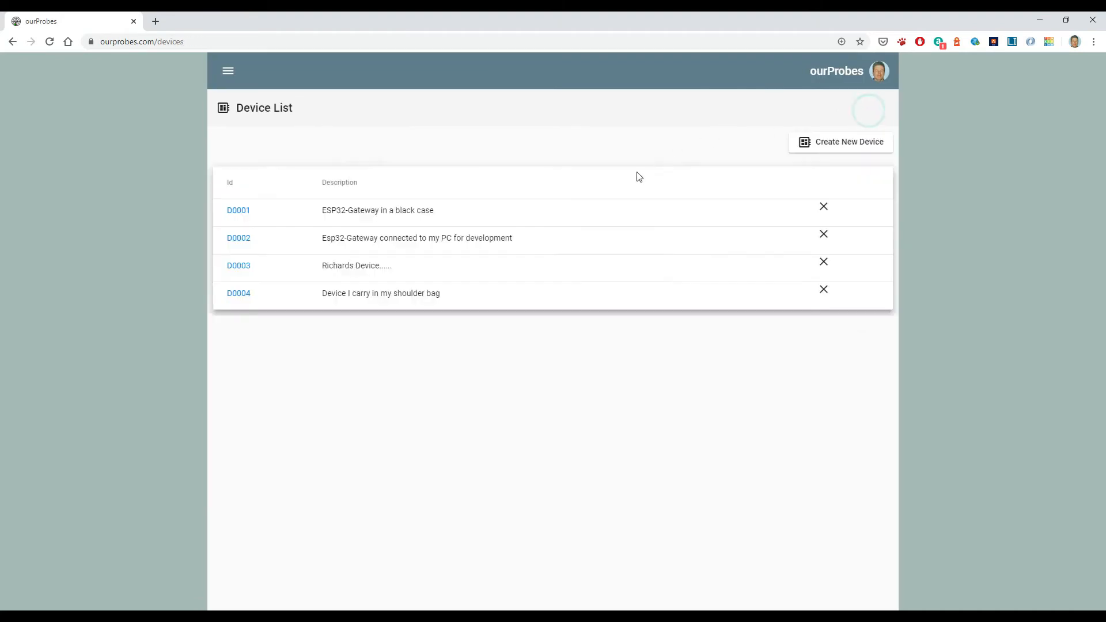
Review the delete page for device D0004 and go back without deleting the device.
{"action": "left_click", "coordinate": [823, 290]}
{"action": "scroll", "coordinate": [783, 370], "scroll_direction": "down", "scroll_amount": 3}
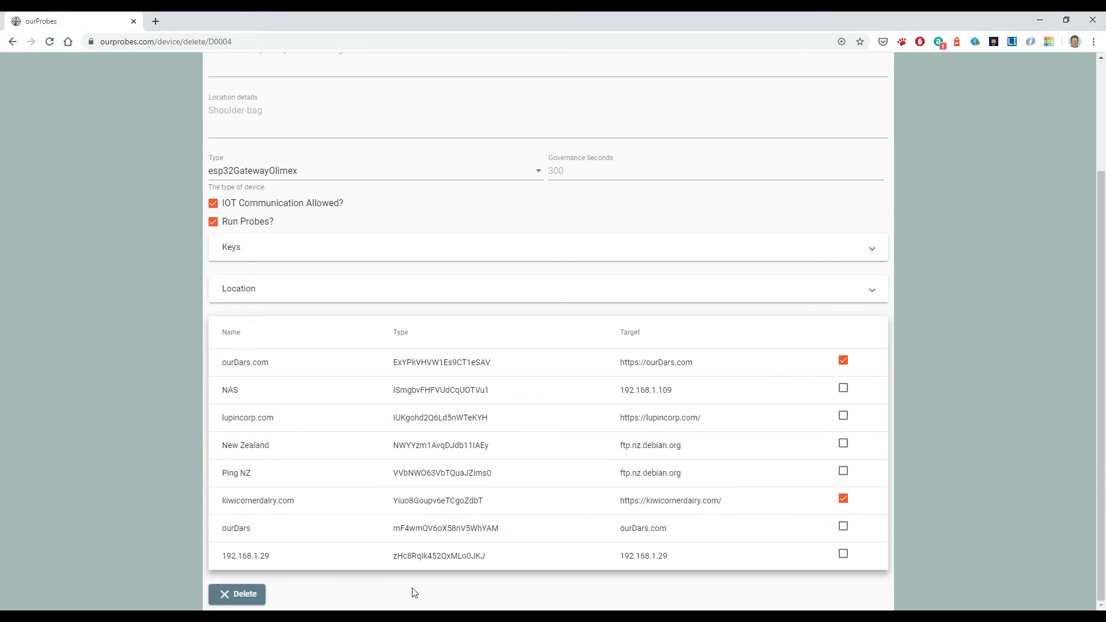
{"action": "scroll", "coordinate": [413, 591], "scroll_direction": "up", "scroll_amount": 3}
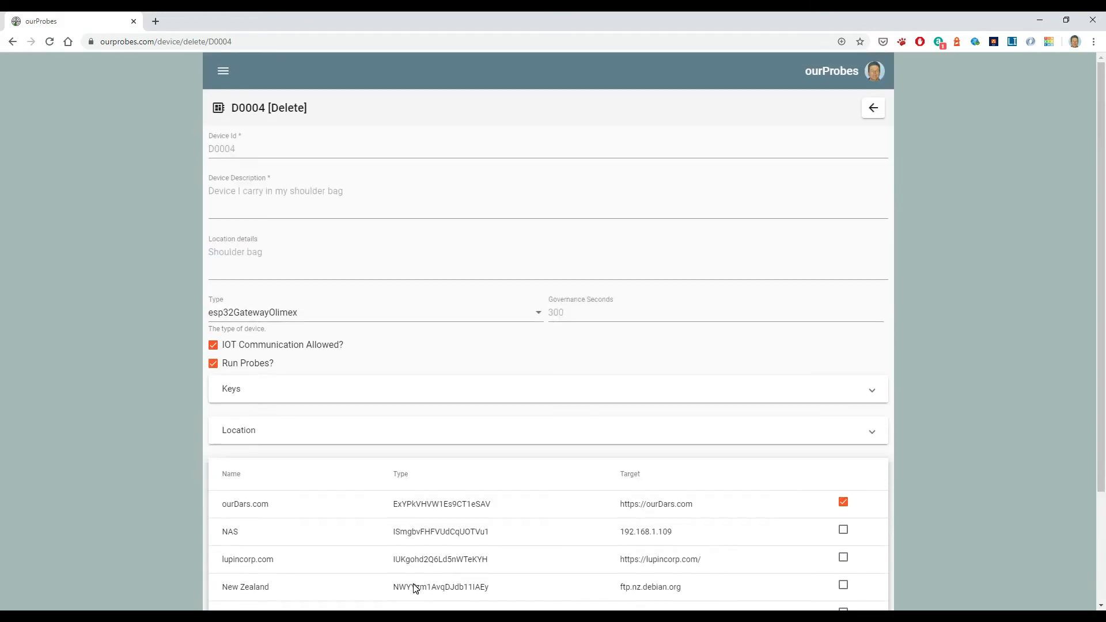
{"action": "left_click", "coordinate": [872, 109]}
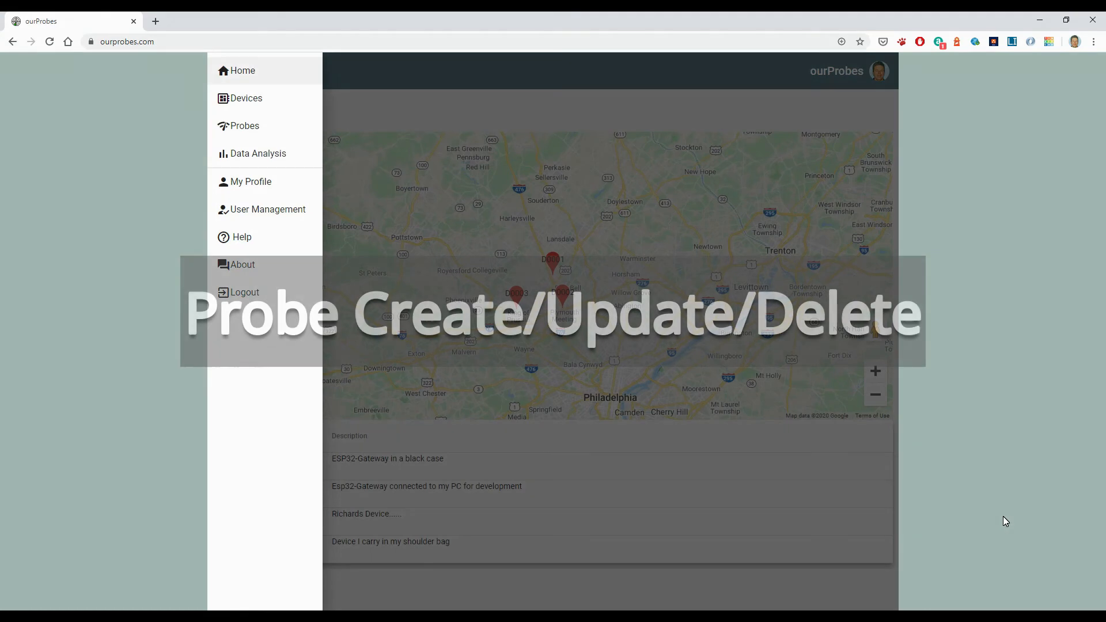
Examine the device markers on the Home map, including the location of D0004.
{"action": "left_click", "coordinate": [248, 66]}
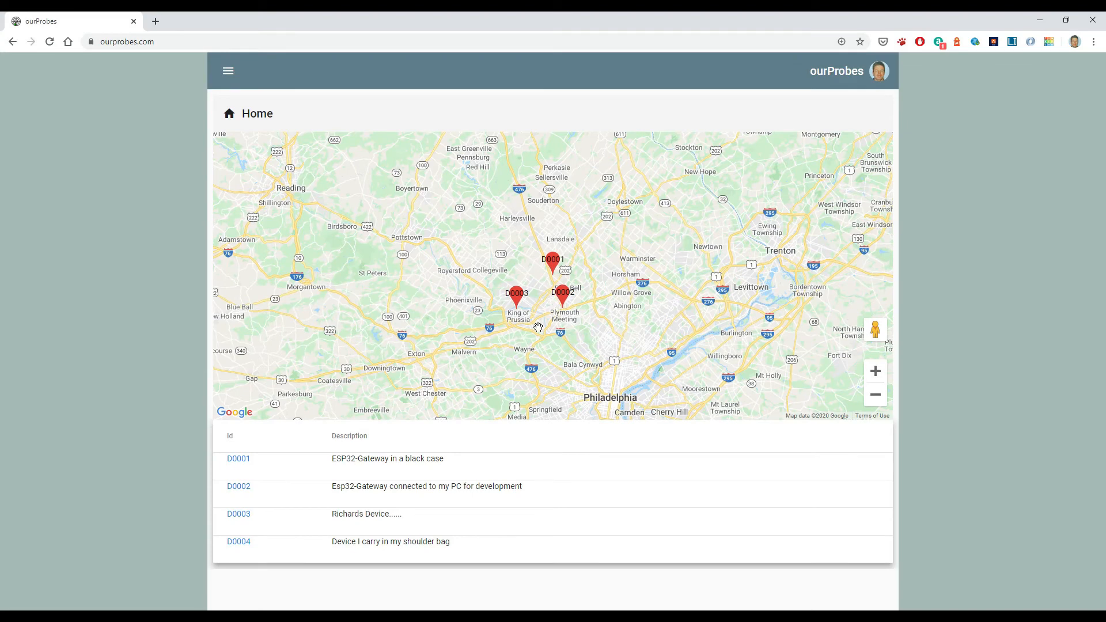
{"action": "scroll", "coordinate": [627, 335], "scroll_direction": "down", "scroll_amount": 3}
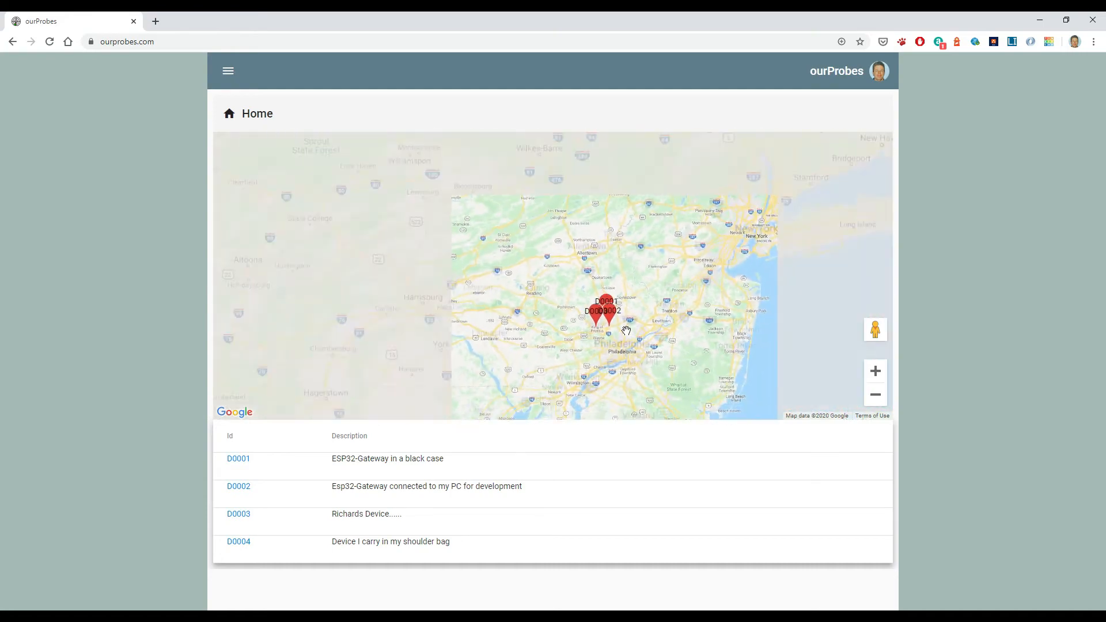
{"action": "left_click_drag", "start_coordinate": [553, 350], "coordinate": [452, 190]}
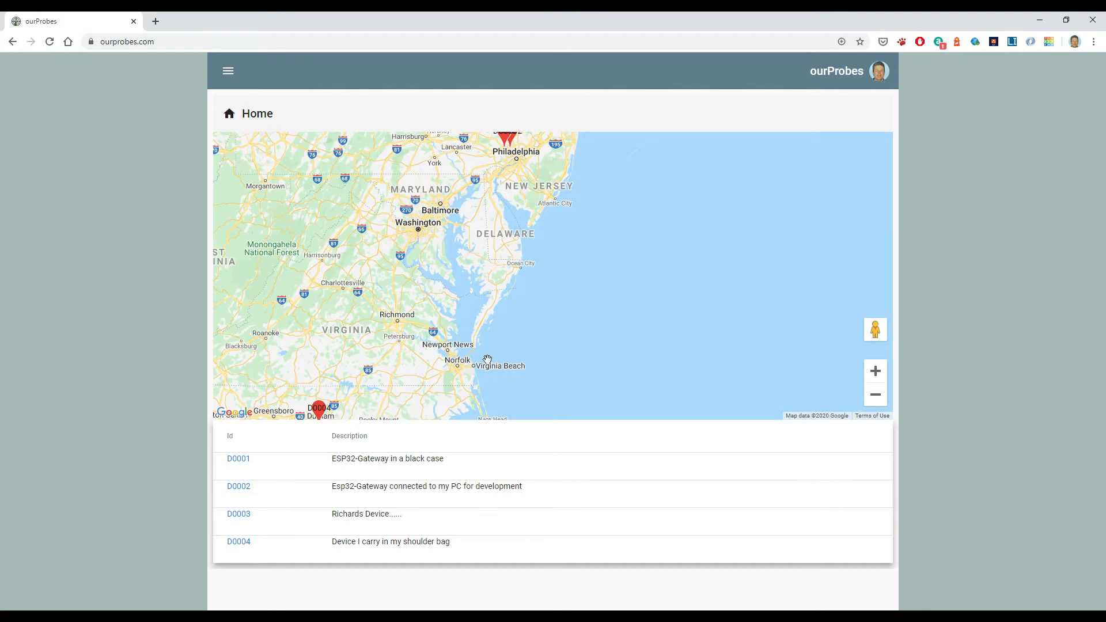
{"action": "scroll", "coordinate": [522, 323], "scroll_direction": "up", "scroll_amount": 2}
{"action": "scroll", "coordinate": [523, 323], "scroll_direction": "down", "scroll_amount": 3}
{"action": "left_click_drag", "start_coordinate": [447, 225], "coordinate": [545, 302]}
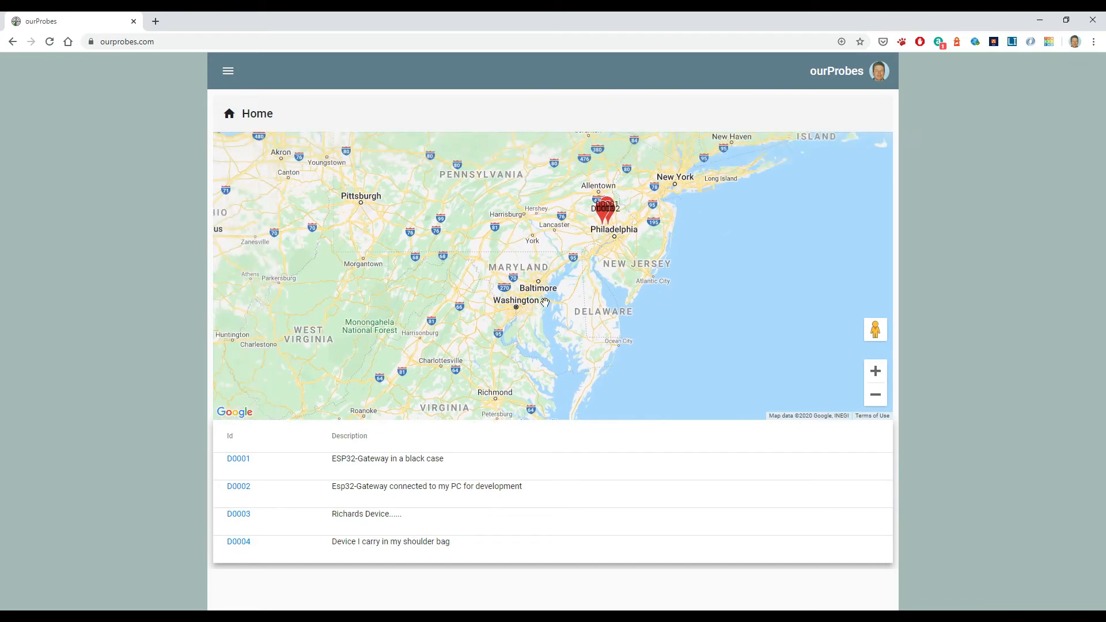
Start a new probe named ourChecklists.com with the description "Check our checklists is running".
{"action": "left_click", "coordinate": [228, 71]}
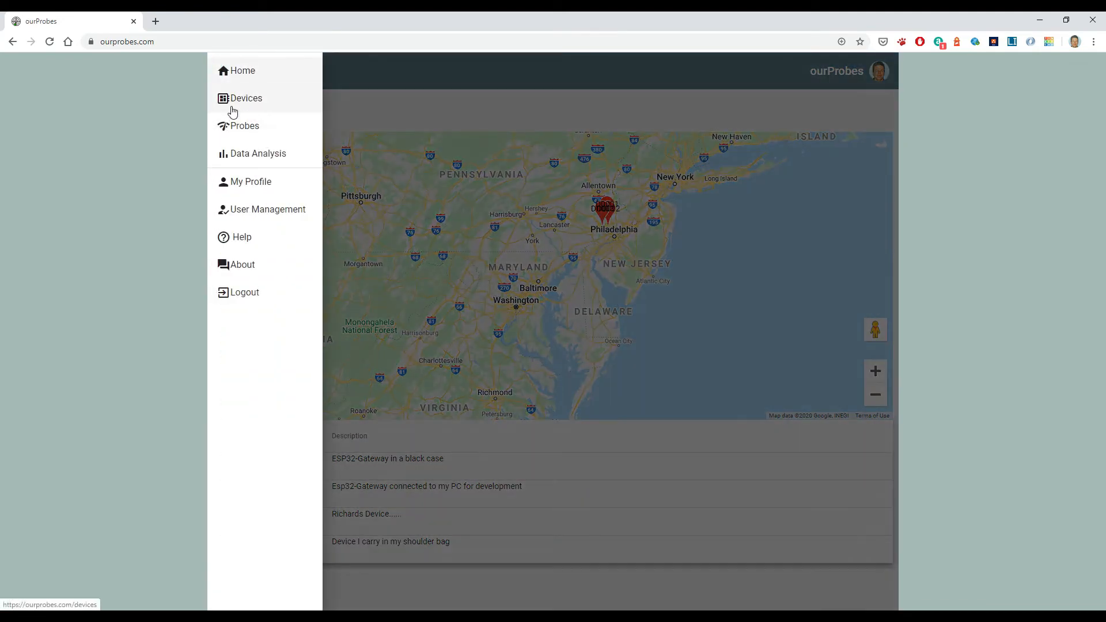
{"action": "left_click", "coordinate": [238, 129]}
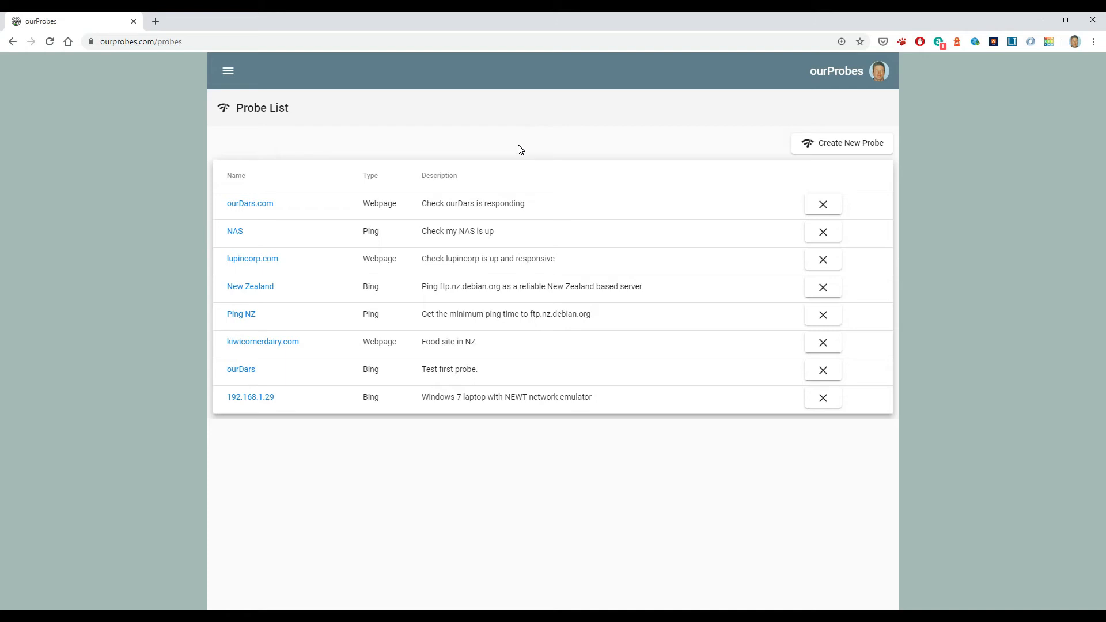
{"action": "left_click", "coordinate": [842, 146]}
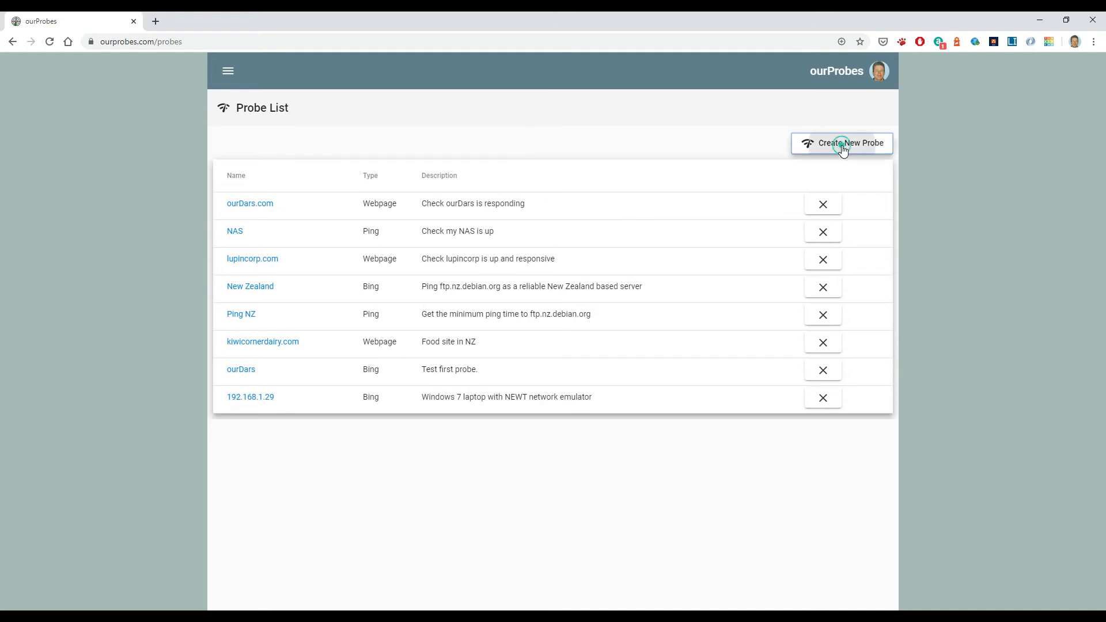
{"action": "left_click", "coordinate": [269, 149]}
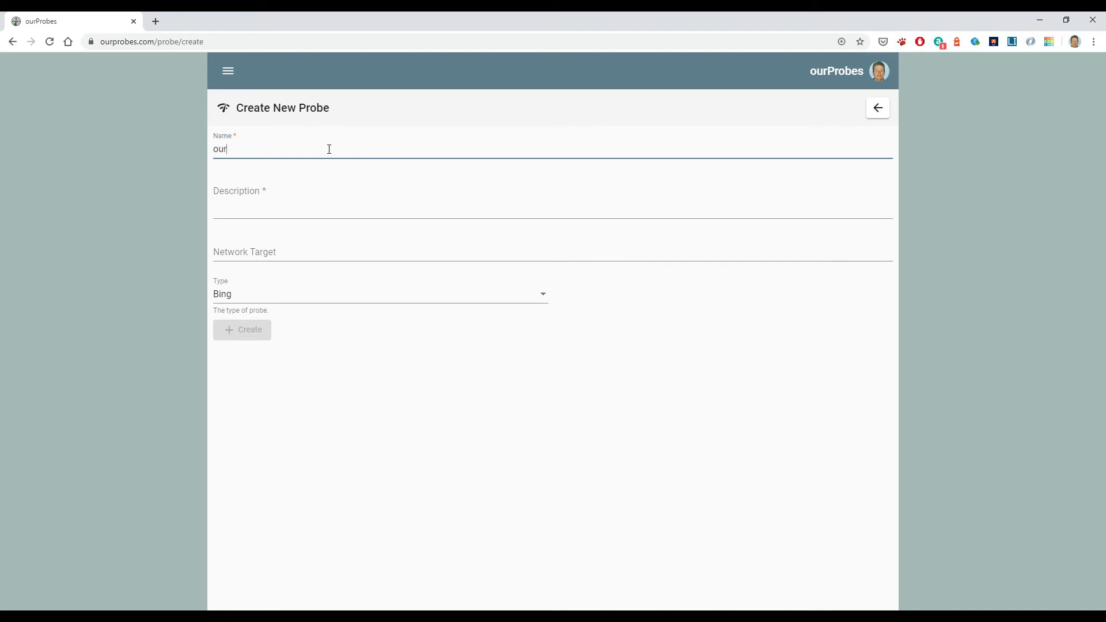
{"action": "type", "text": "hecklists.com"}
{"action": "left_click", "coordinate": [247, 214]}
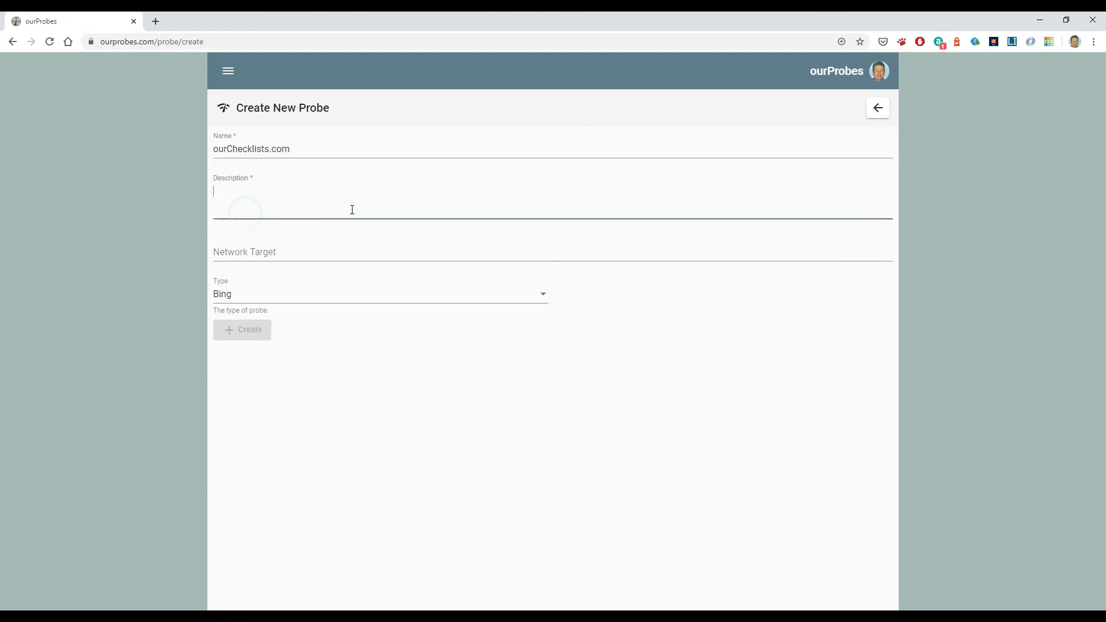
{"action": "type", "text": "Che"}
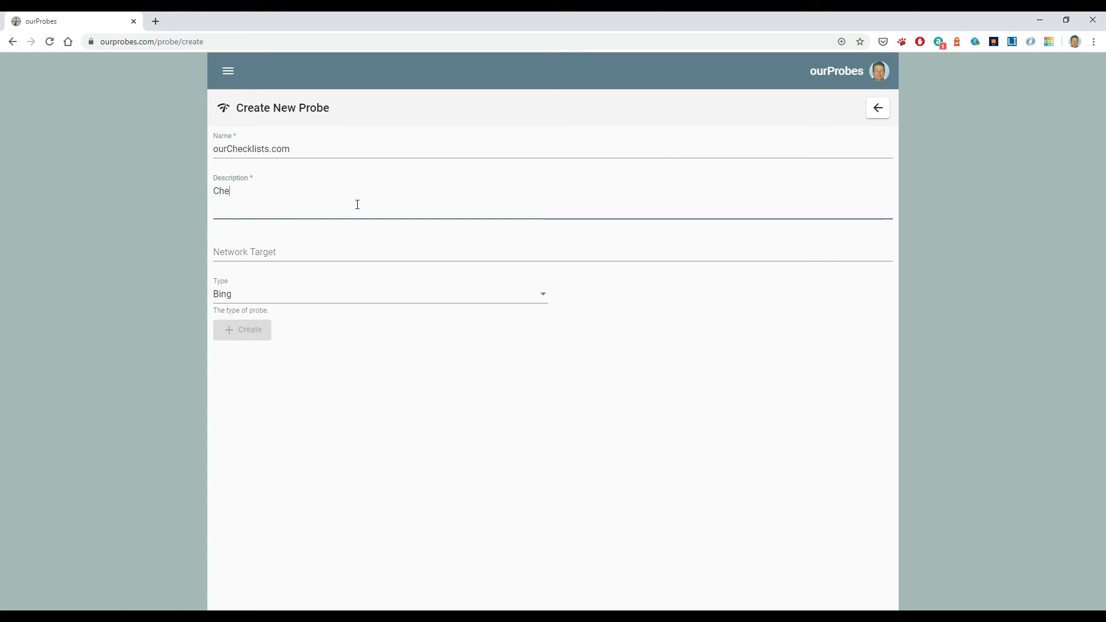
{"action": "type", "text": "ck our checklists is running"}
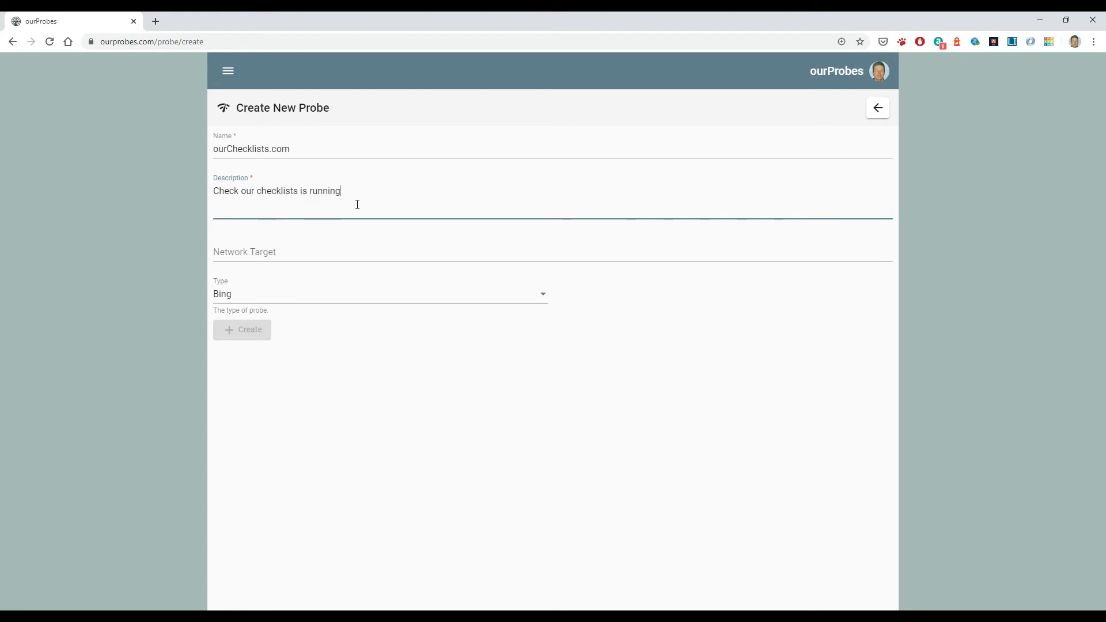
Open the ourchecklists.com website in a new browser tab to use as the probe's network target.
{"action": "left_click", "coordinate": [280, 250]}
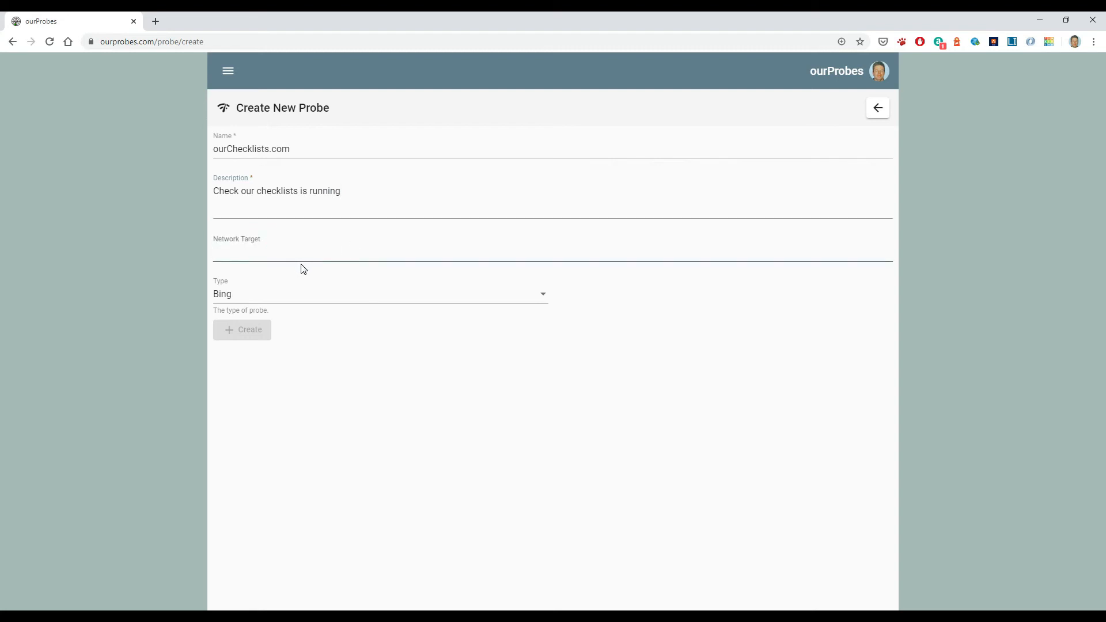
{"action": "left_click", "coordinate": [155, 21]}
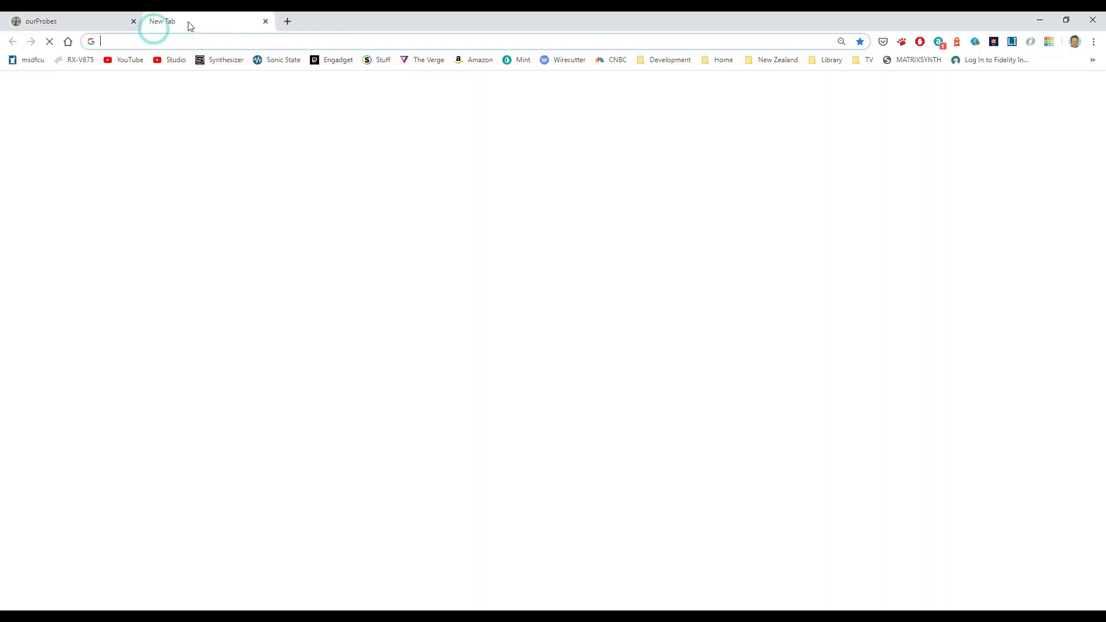
{"action": "left_click", "coordinate": [181, 42]}
{"action": "type", "text": "our"}
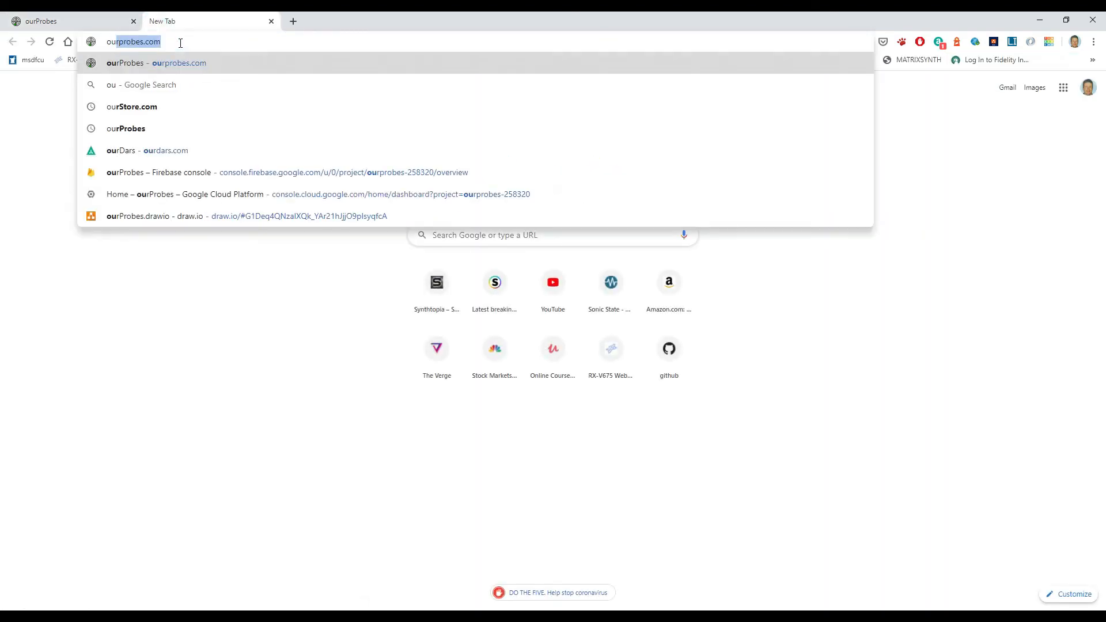
{"action": "type", "text": "Checklists"}
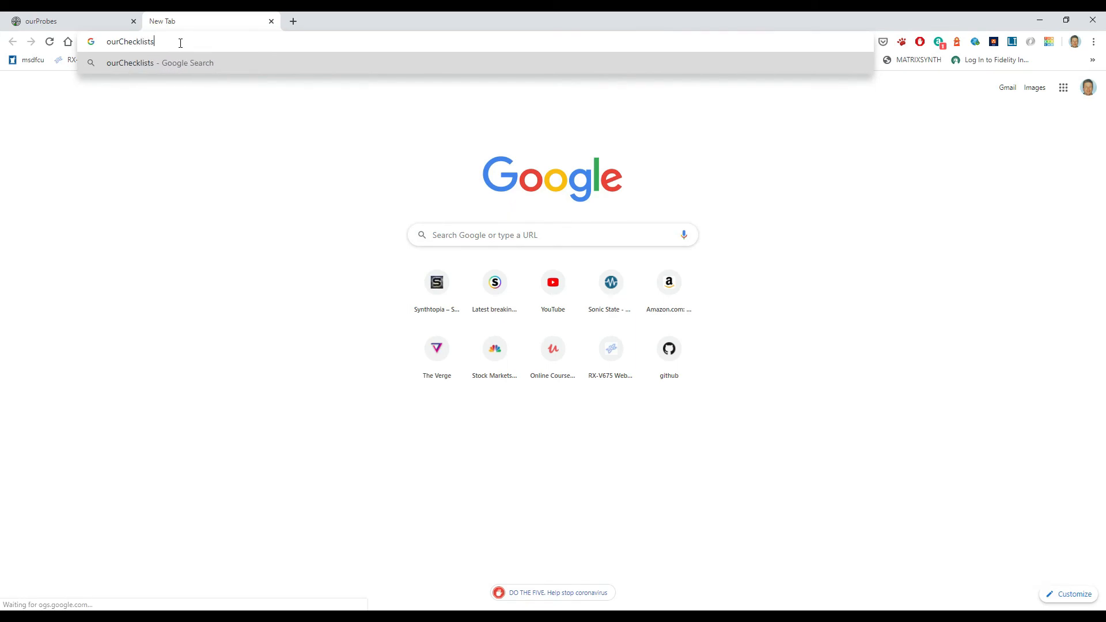
{"action": "key", "text": "ctrl+Return"}
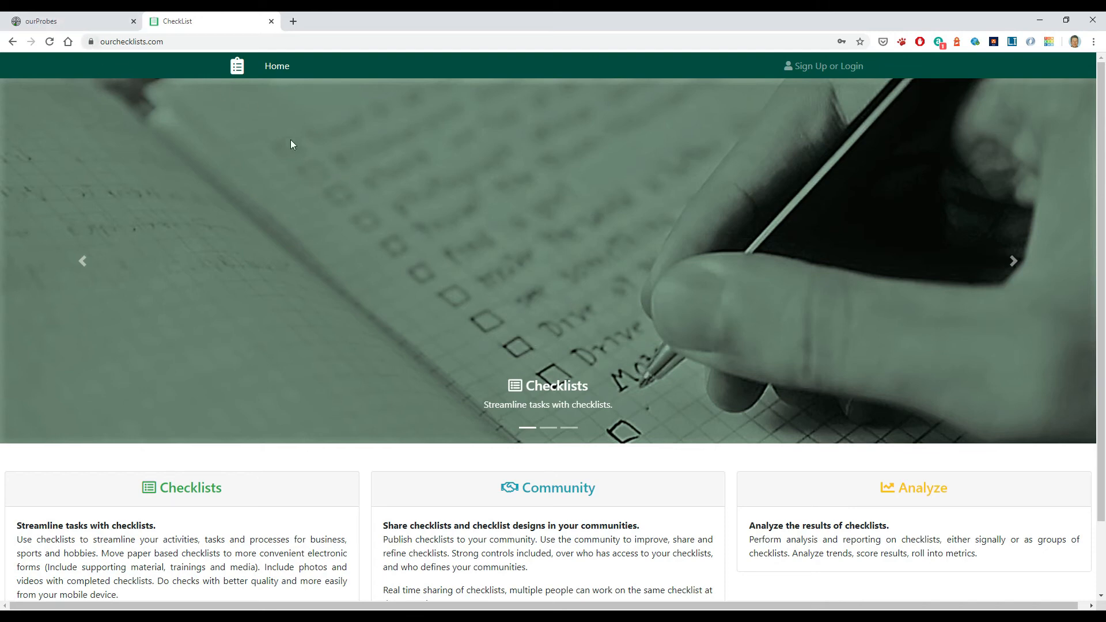
Open the page source of the ourchecklists.com home page and copy its title text "CheckList".
{"action": "right_click", "coordinate": [466, 461]}
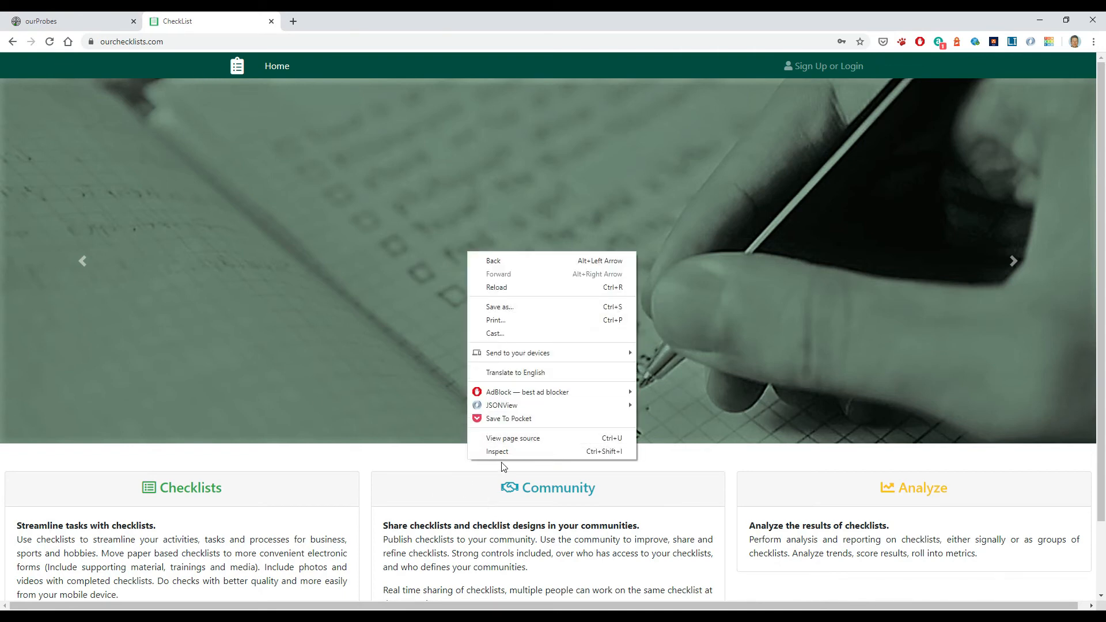
{"action": "left_click", "coordinate": [514, 453]}
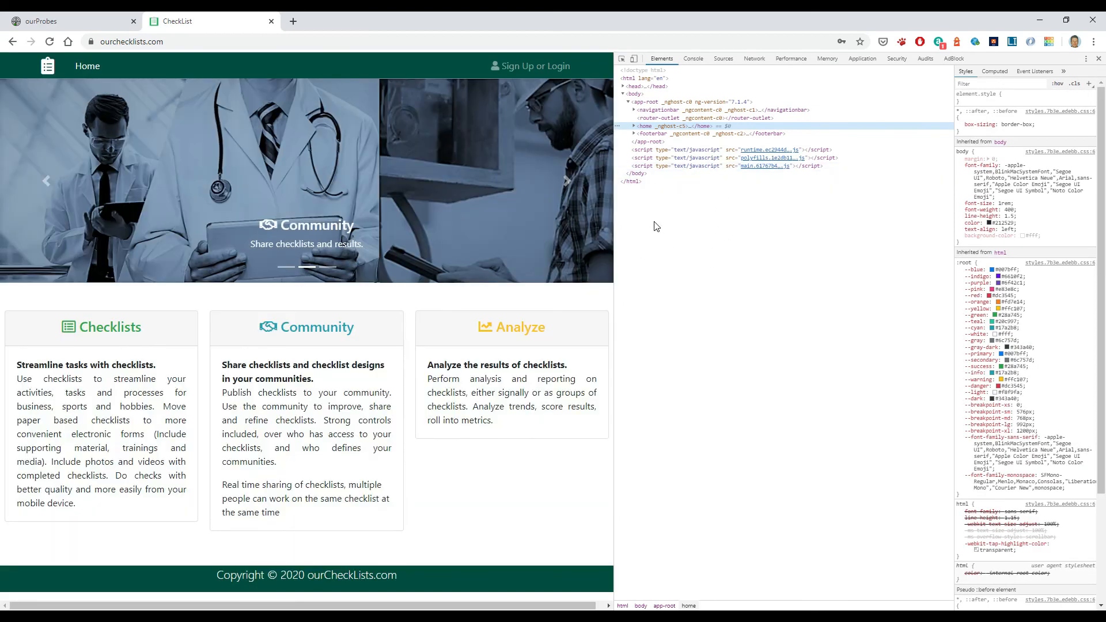
{"action": "right_click", "coordinate": [419, 304]}
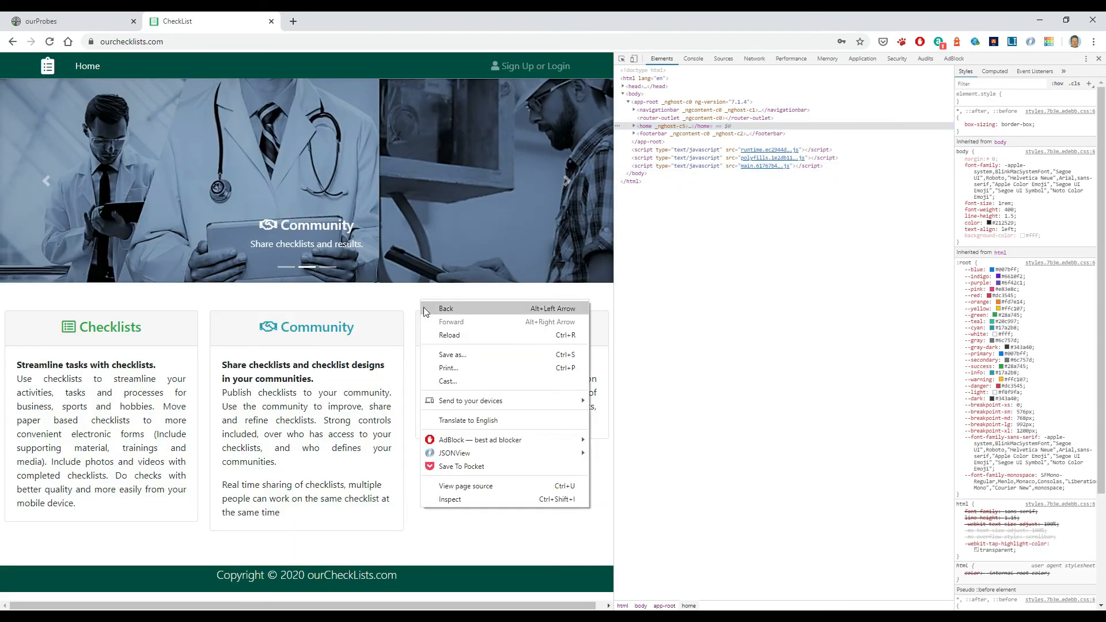
{"action": "left_click", "coordinate": [485, 489]}
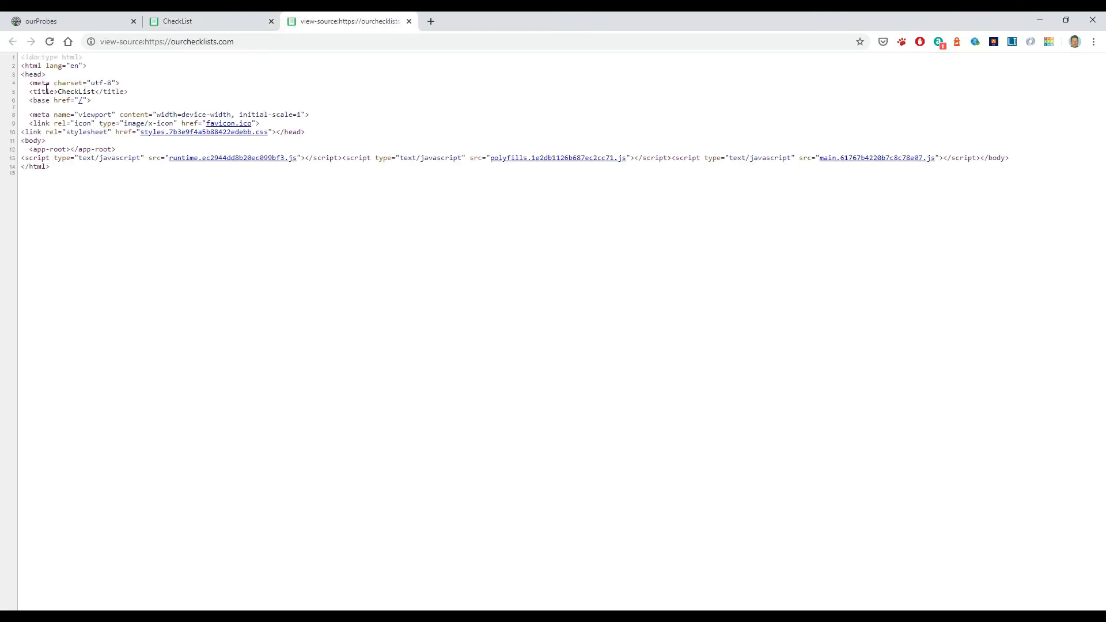
{"action": "double_click", "coordinate": [85, 92]}
{"action": "right_click", "coordinate": [80, 93]}
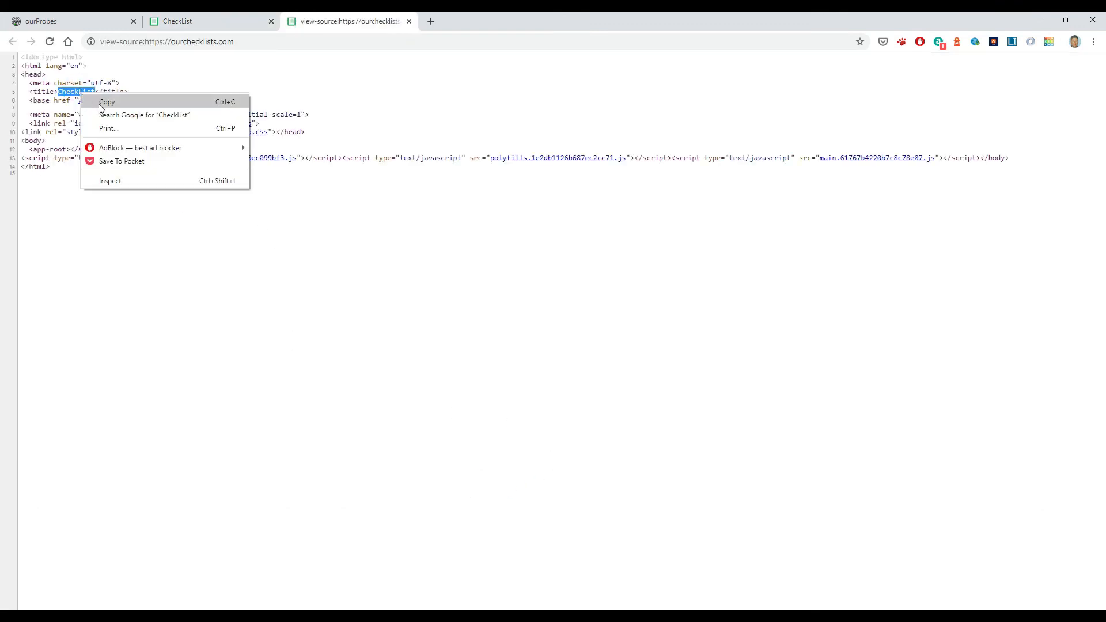
{"action": "left_click", "coordinate": [104, 103]}
{"action": "left_click", "coordinate": [223, 46]}
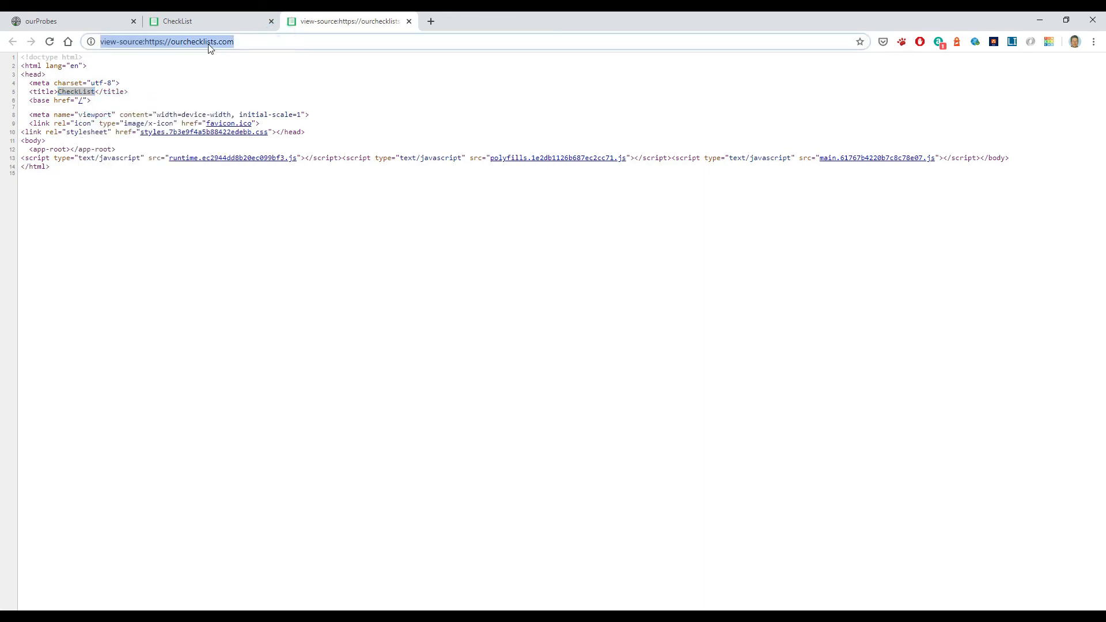
{"action": "left_click", "coordinate": [220, 22]}
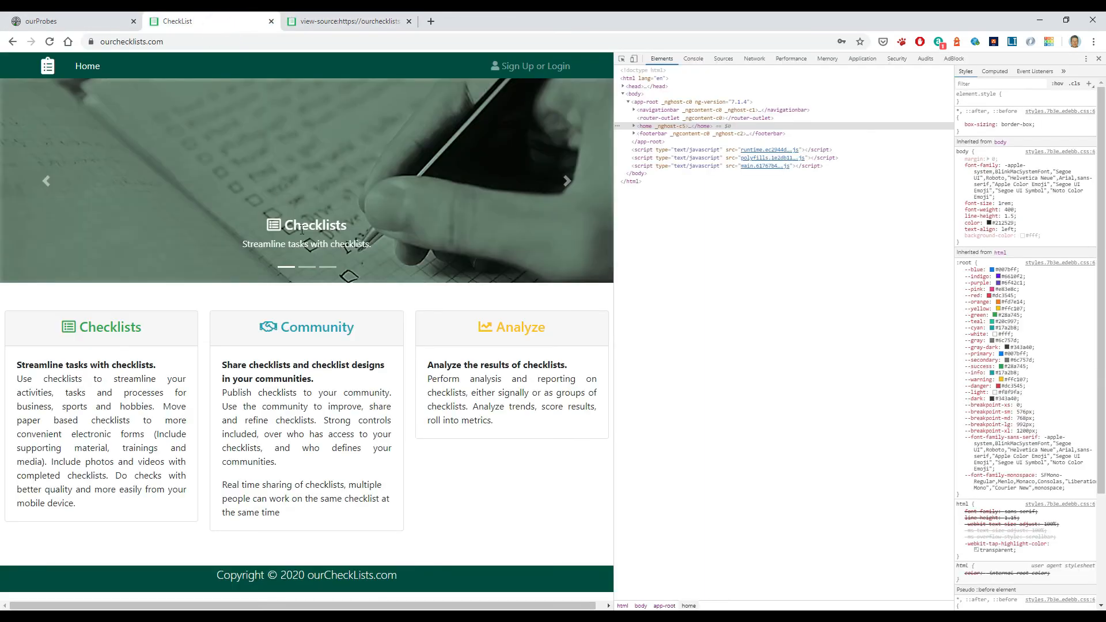
{"action": "left_click", "coordinate": [133, 41]}
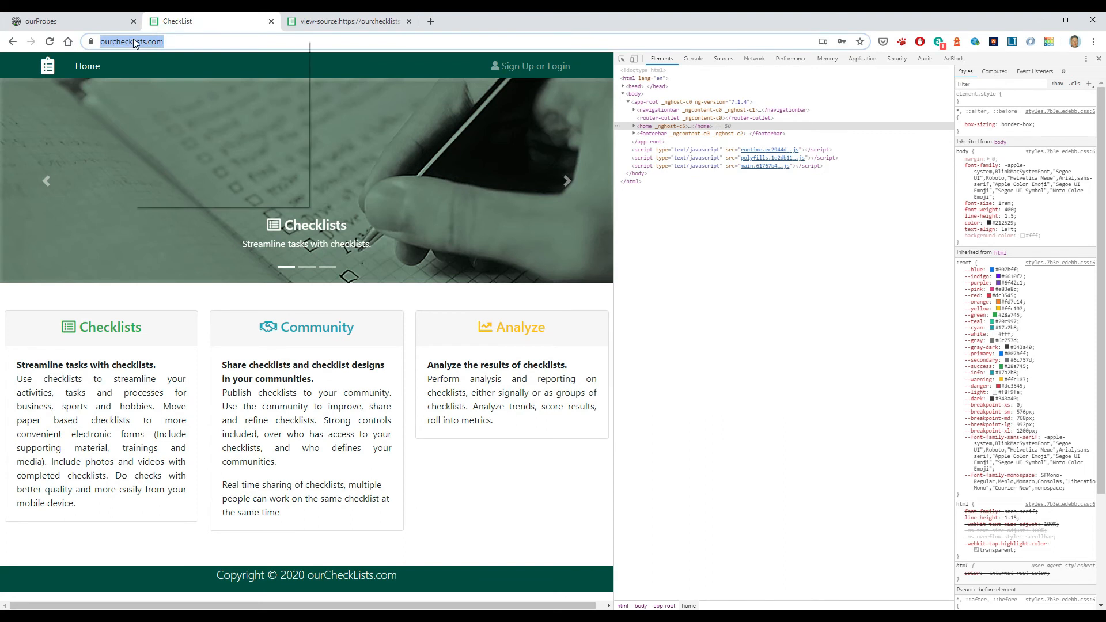
{"action": "right_click", "coordinate": [133, 39]}
{"action": "left_click", "coordinate": [165, 121]}
{"action": "left_click", "coordinate": [75, 25]}
{"action": "left_click", "coordinate": [236, 246]}
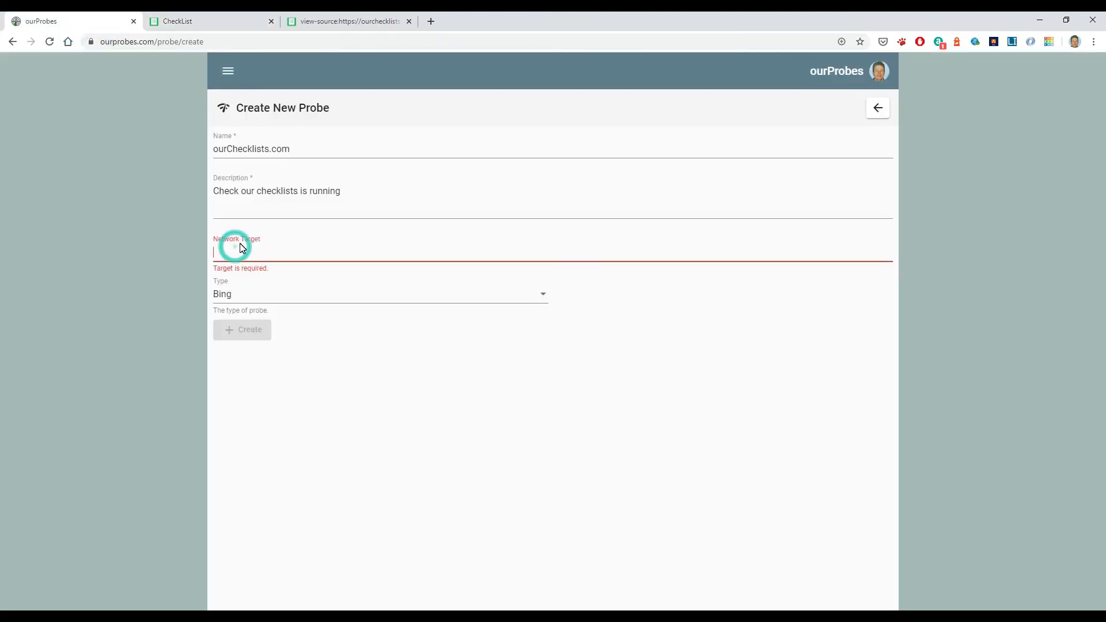
{"action": "key", "text": "ctrl+v"}
{"action": "left_click", "coordinate": [380, 299]}
{"action": "left_click", "coordinate": [252, 348]}
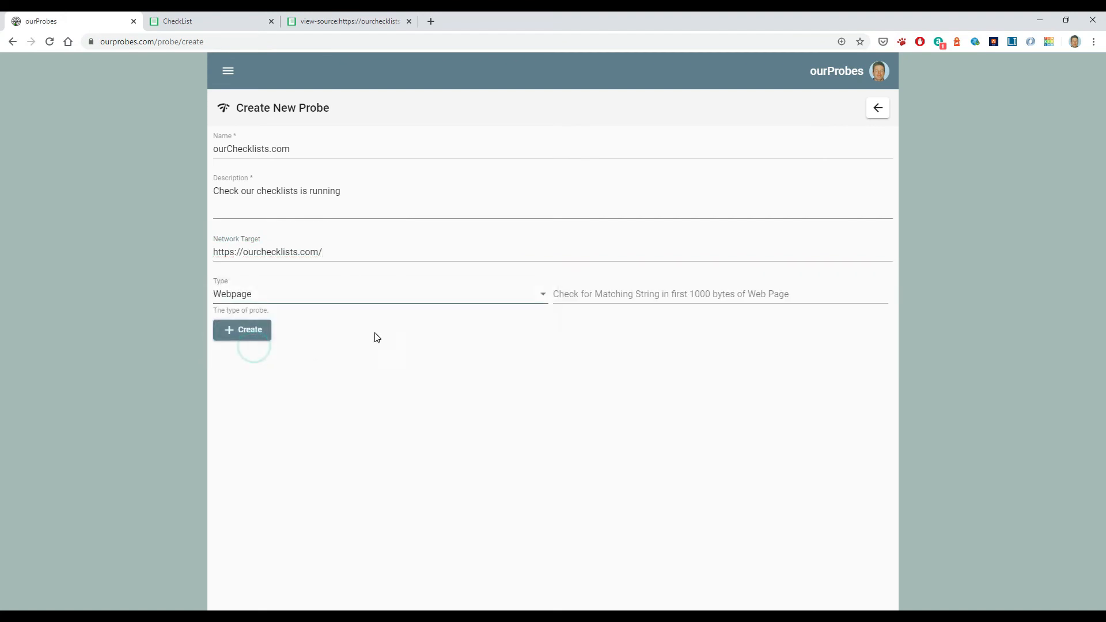
Copy the title "CheckList" from the page source as the probe's matching string, create the probe, and return to the Probe List.
{"action": "left_click", "coordinate": [597, 298]}
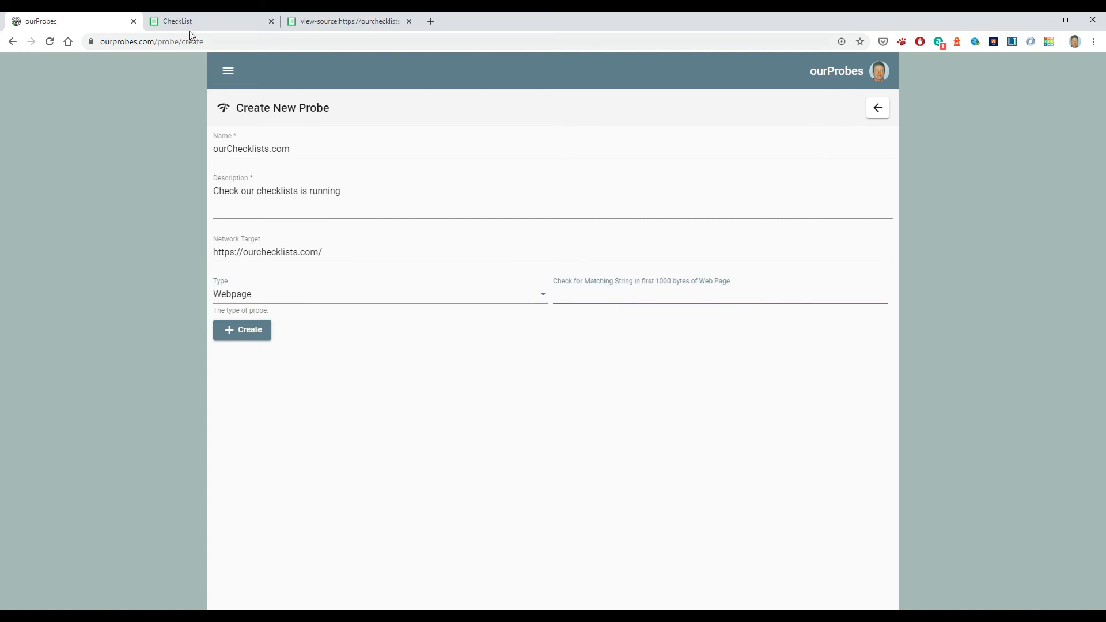
{"action": "left_click", "coordinate": [329, 28]}
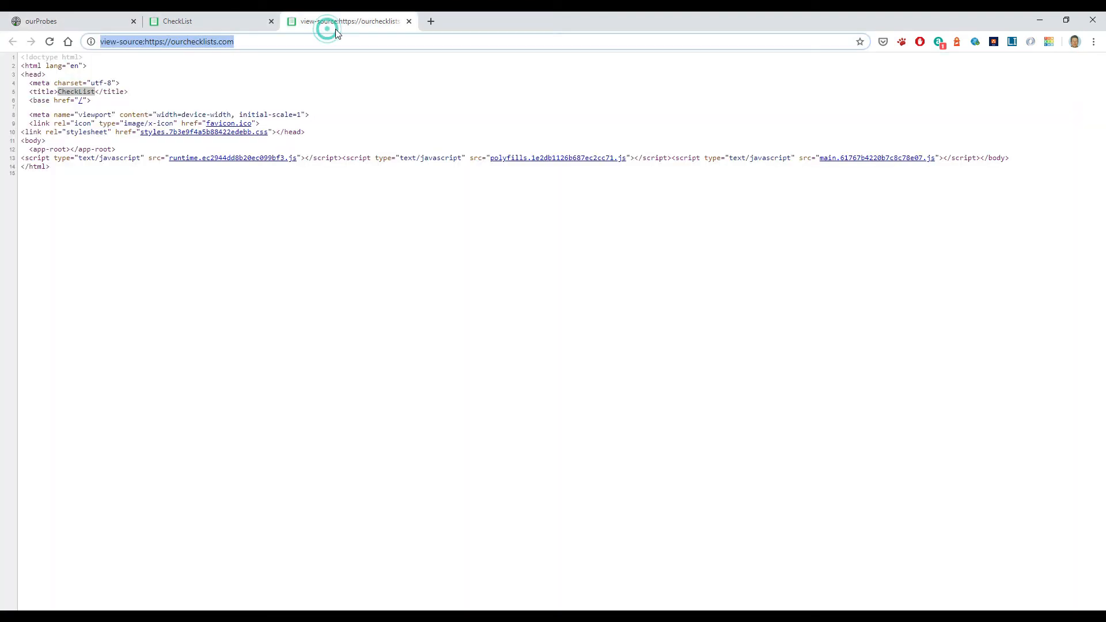
{"action": "double_click", "coordinate": [75, 92]}
{"action": "right_click", "coordinate": [85, 93]}
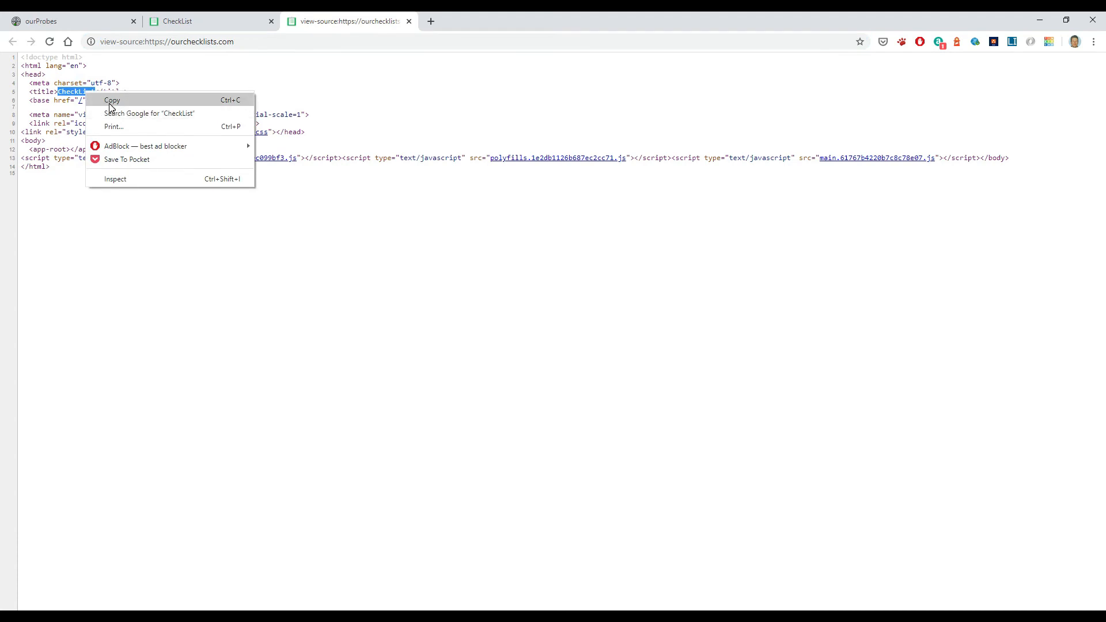
{"action": "left_click", "coordinate": [111, 100]}
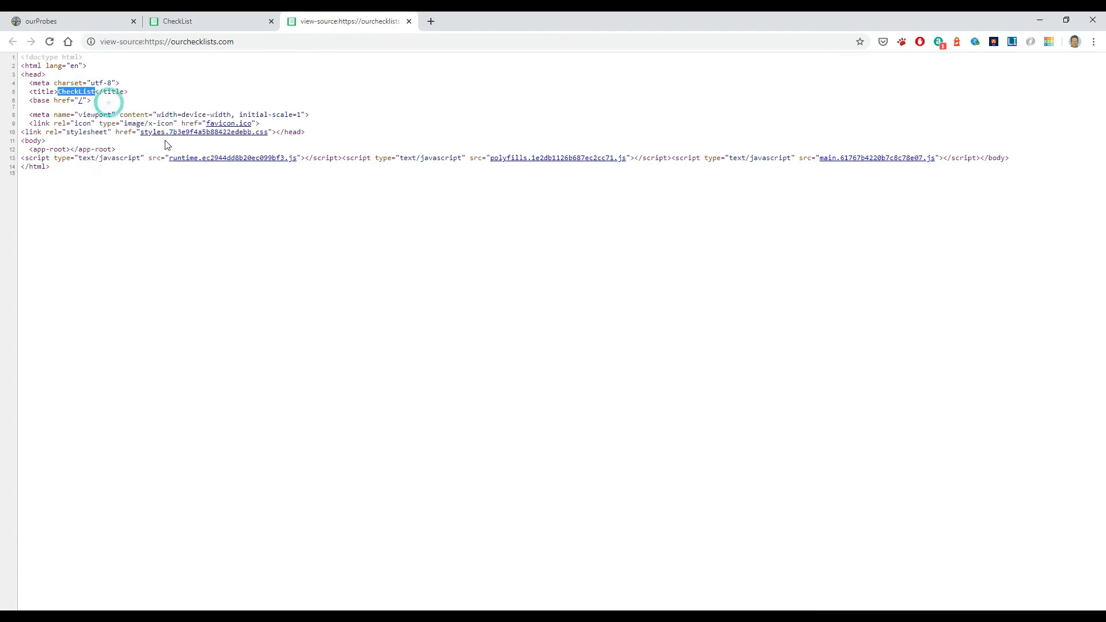
{"action": "left_click", "coordinate": [75, 21]}
{"action": "left_click", "coordinate": [596, 297]}
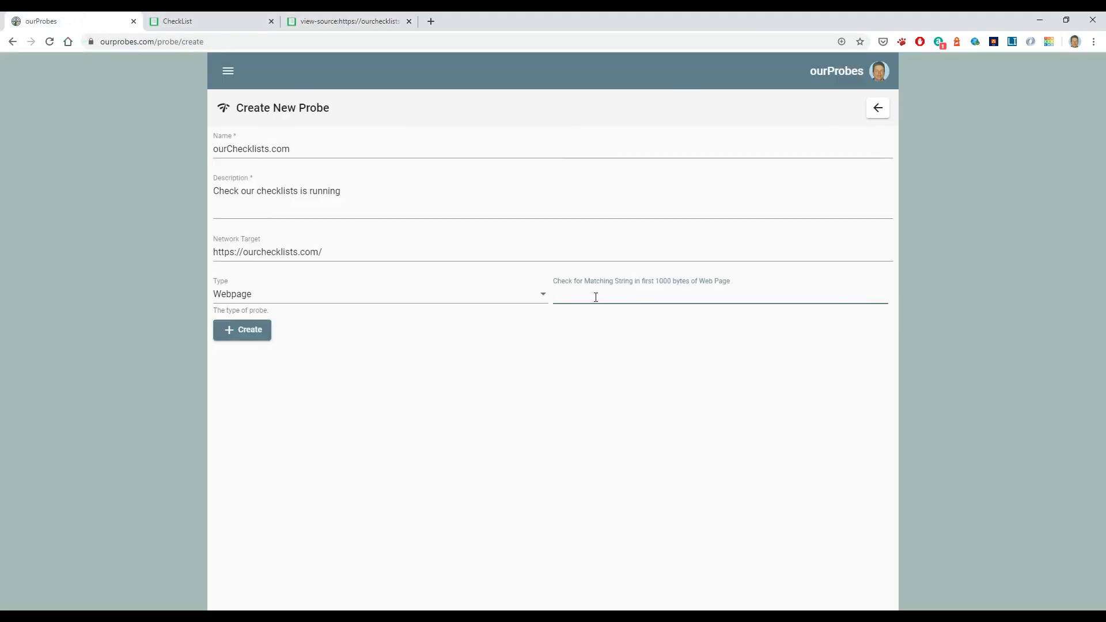
{"action": "key", "text": "ctrl+v"}
{"action": "left_click", "coordinate": [243, 340]}
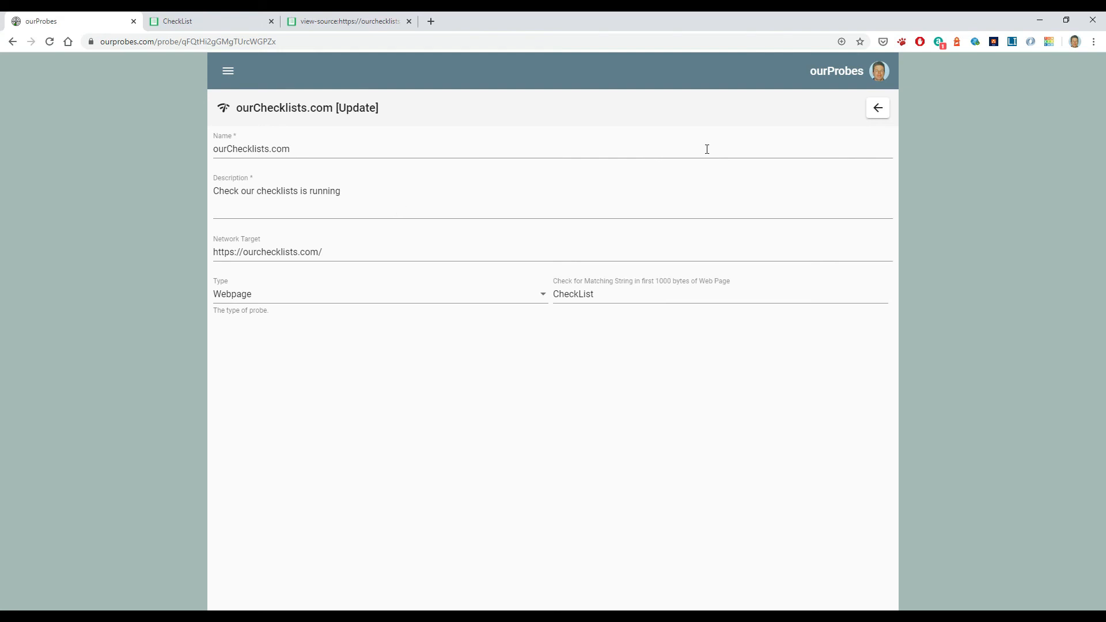
{"action": "left_click", "coordinate": [876, 109]}
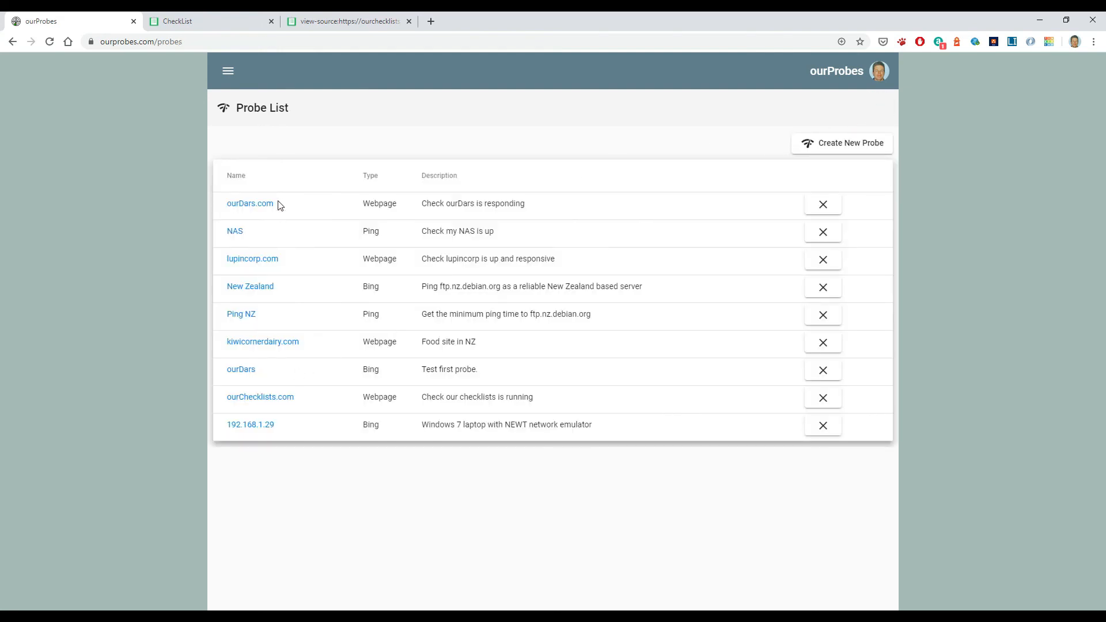
Review the saved ourChecklists.com probe and its type options, and open the deletion option for the ourDars probe.
{"action": "left_click", "coordinate": [260, 406]}
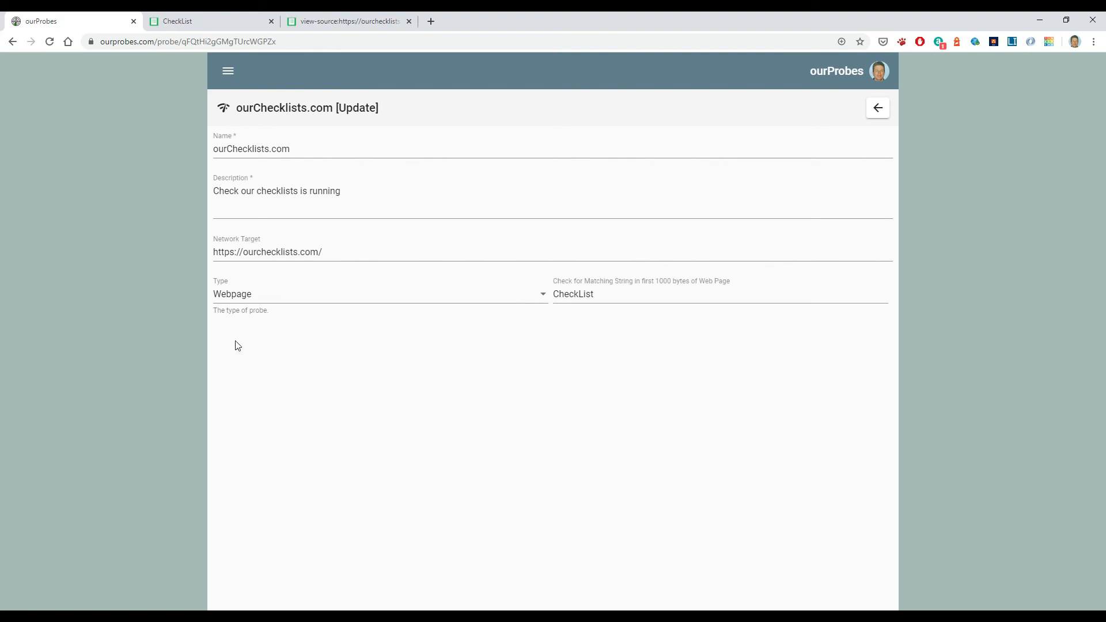
{"action": "left_click", "coordinate": [541, 295]}
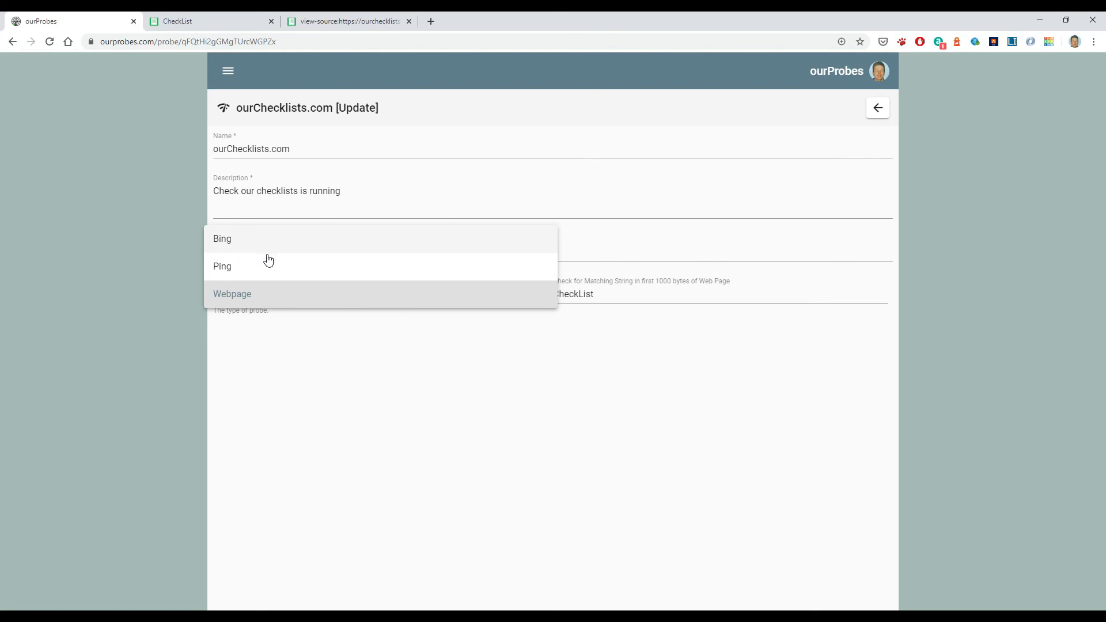
{"action": "left_click", "coordinate": [540, 394]}
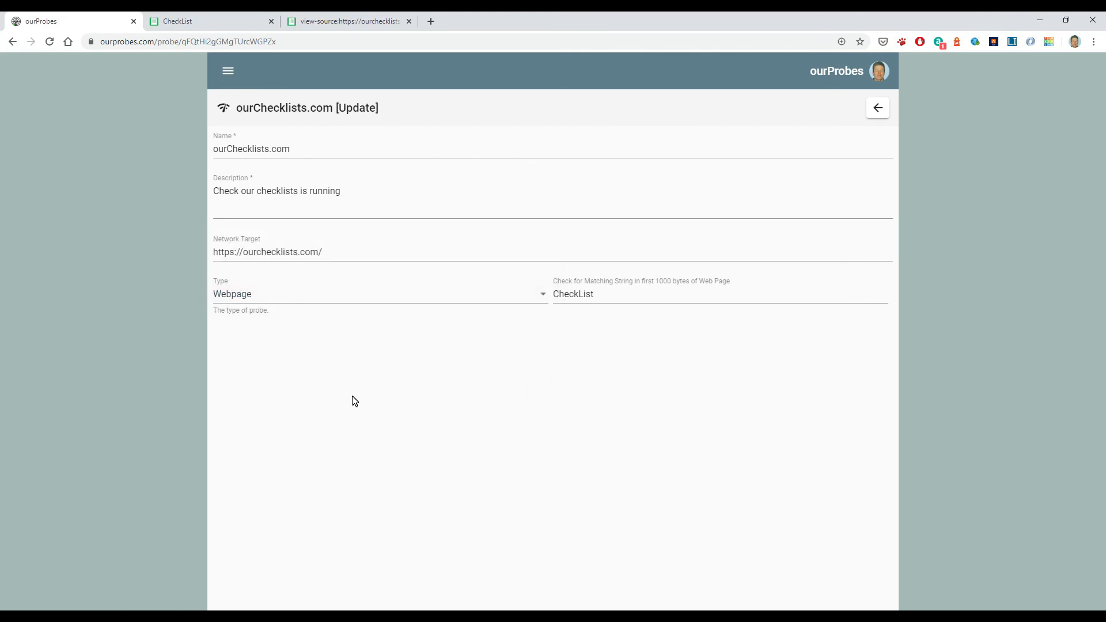
{"action": "left_click", "coordinate": [878, 107]}
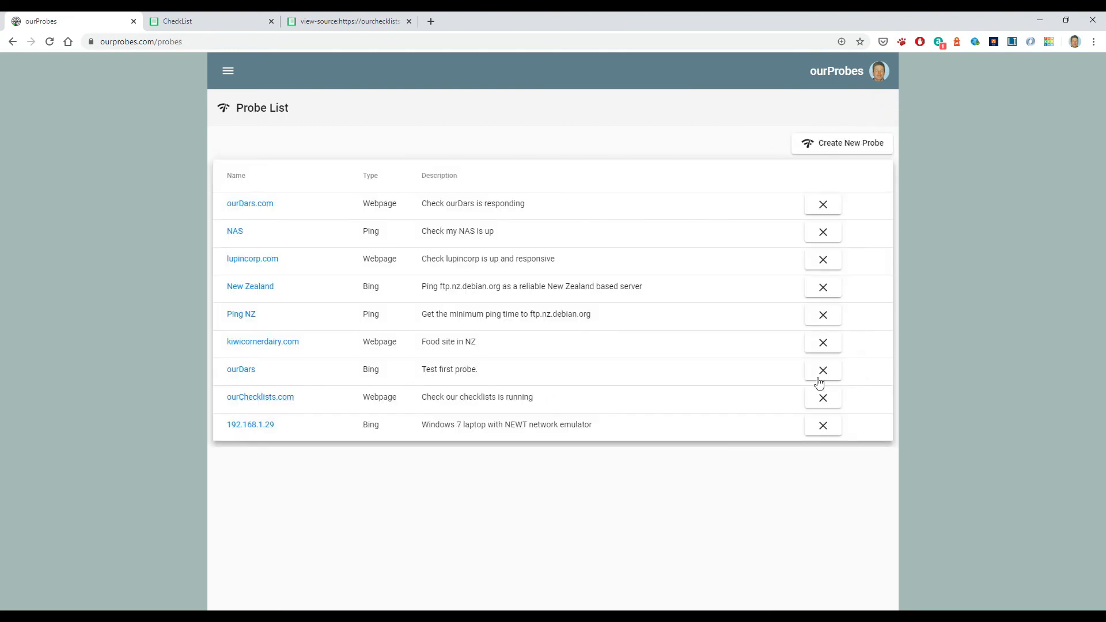
{"action": "left_click", "coordinate": [823, 372]}
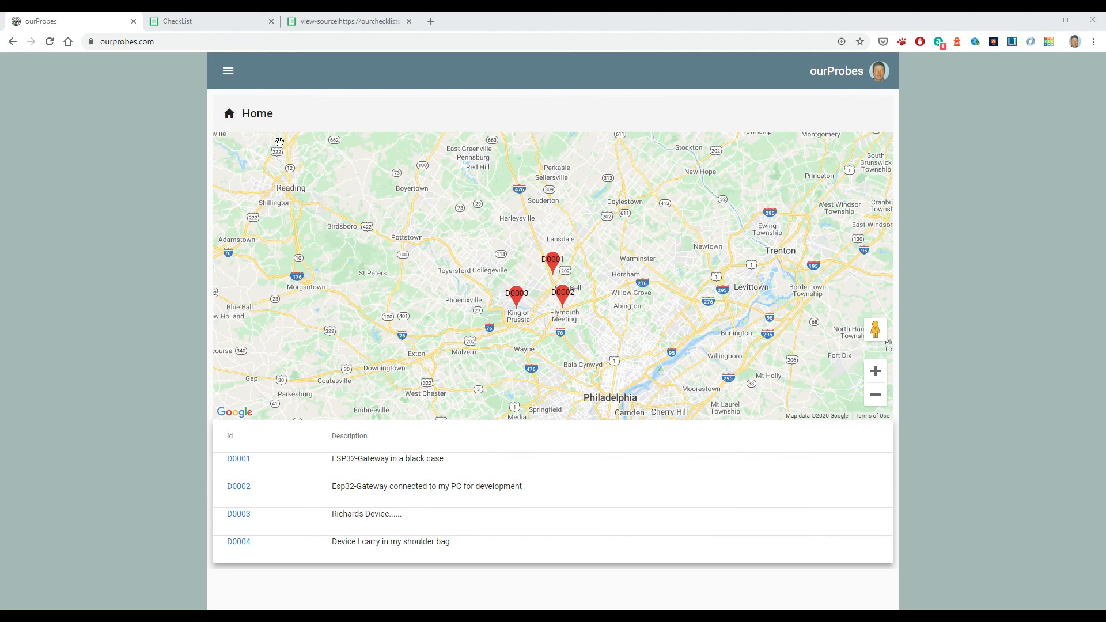
Go from the Home map to the Data Analysis page.
{"action": "left_click", "coordinate": [228, 71]}
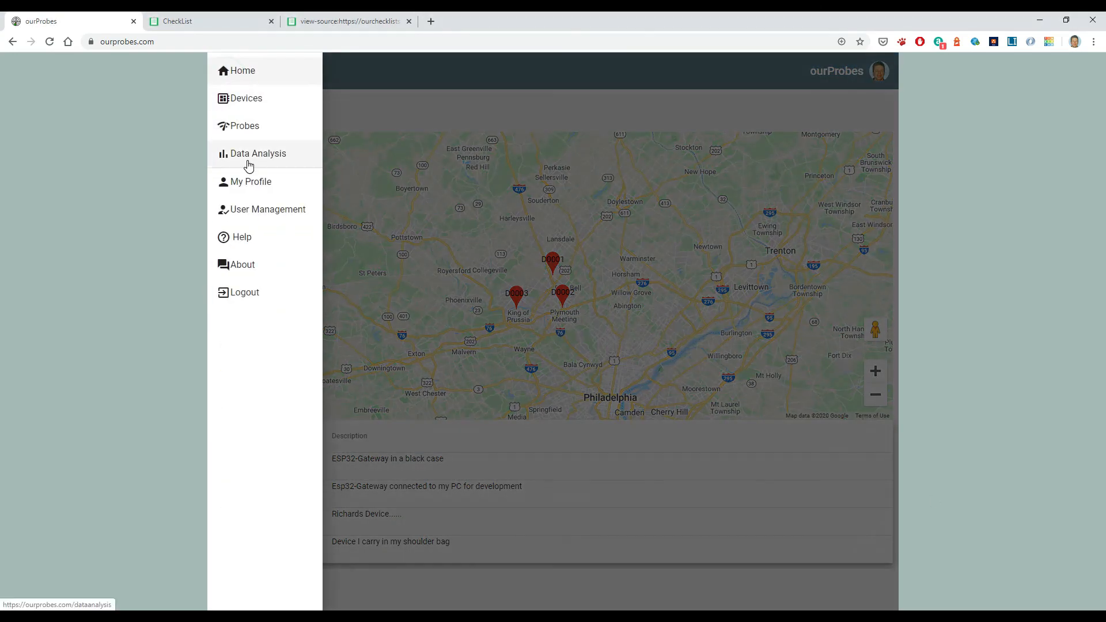